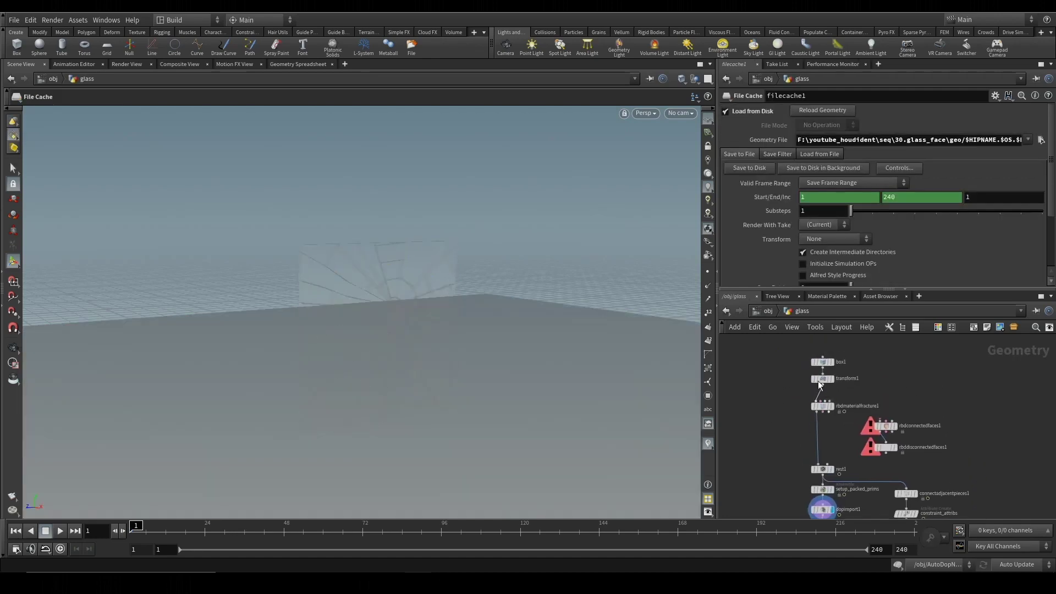
- Inspect the source box node at the start of the glass fracture network
drag(834, 405, 846, 428)
click(834, 428)
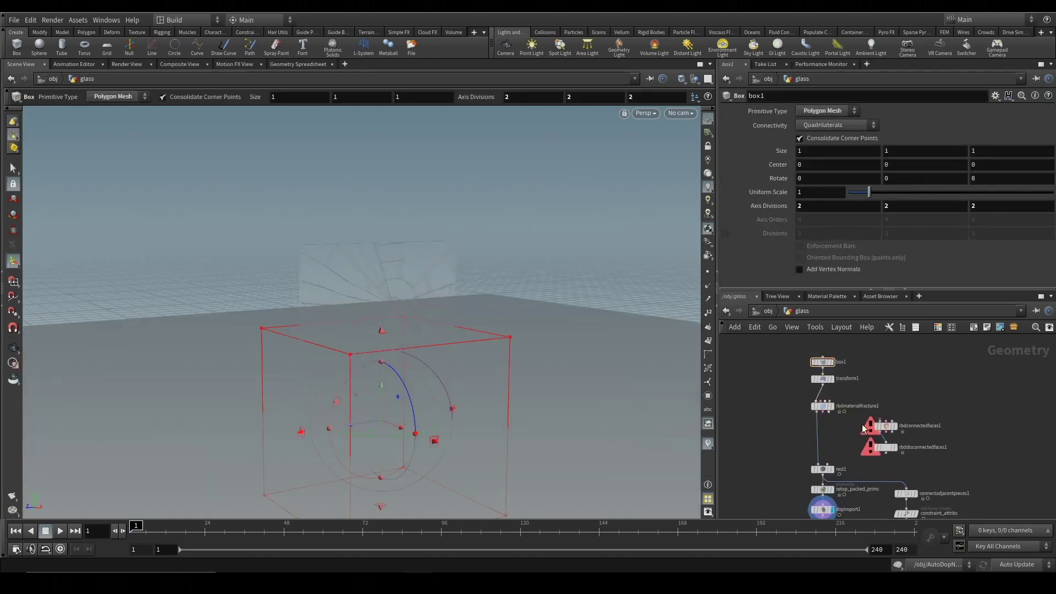
drag(856, 418, 821, 395)
click(874, 426)
click(867, 412)
middle_drag(867, 412, 860, 380)
scroll(858, 381, up, 2)
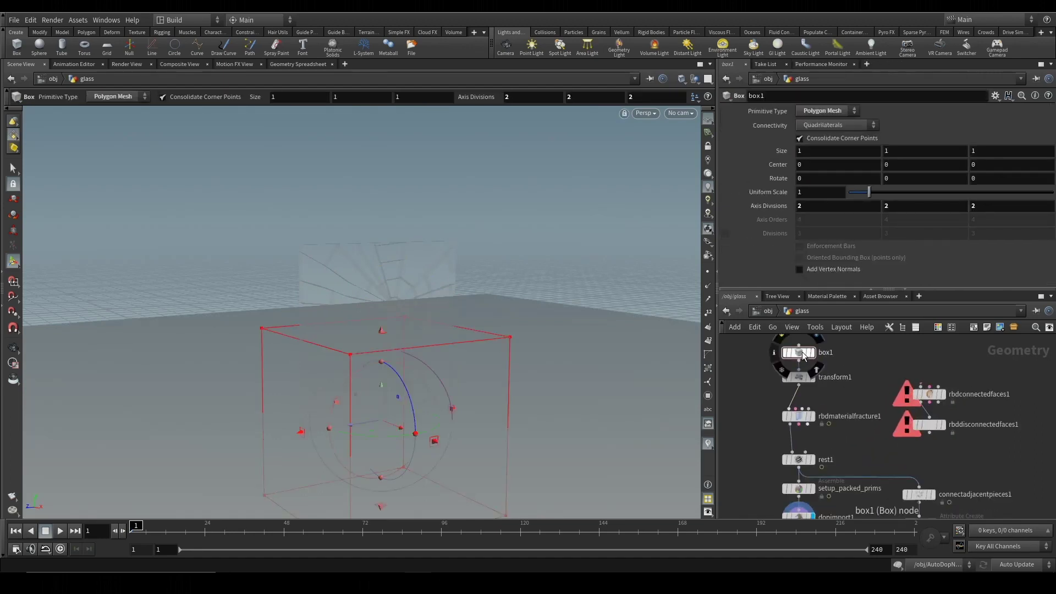
- Review the RBD Material Fracture node's Glass material type and impact points, and the DOP Import node's settings
click(804, 421)
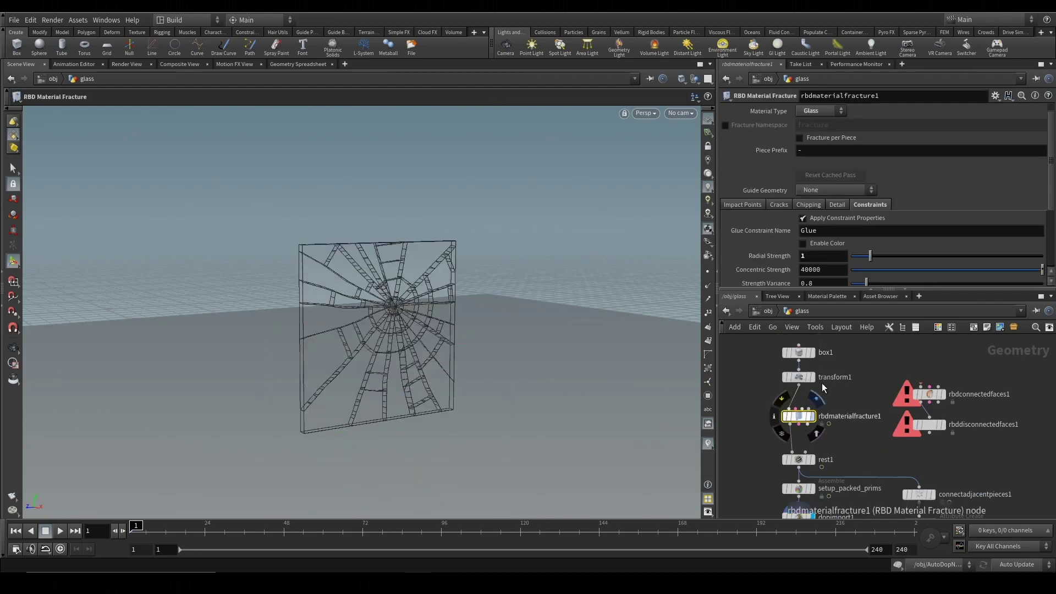
click(823, 111)
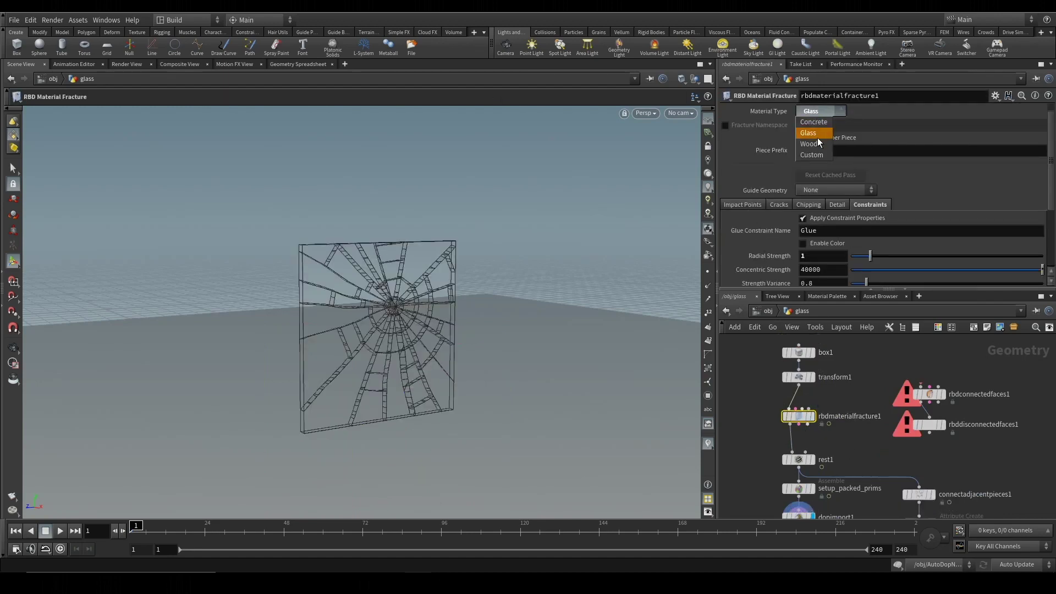
click(817, 133)
click(758, 207)
scroll(764, 247, down, 2)
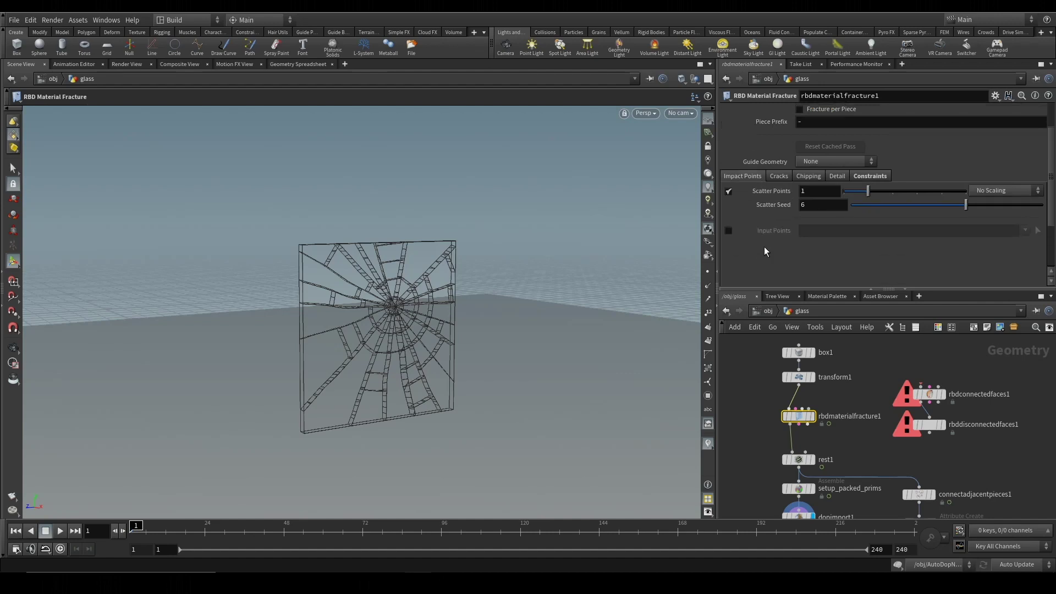
middle_drag(854, 445, 883, 379)
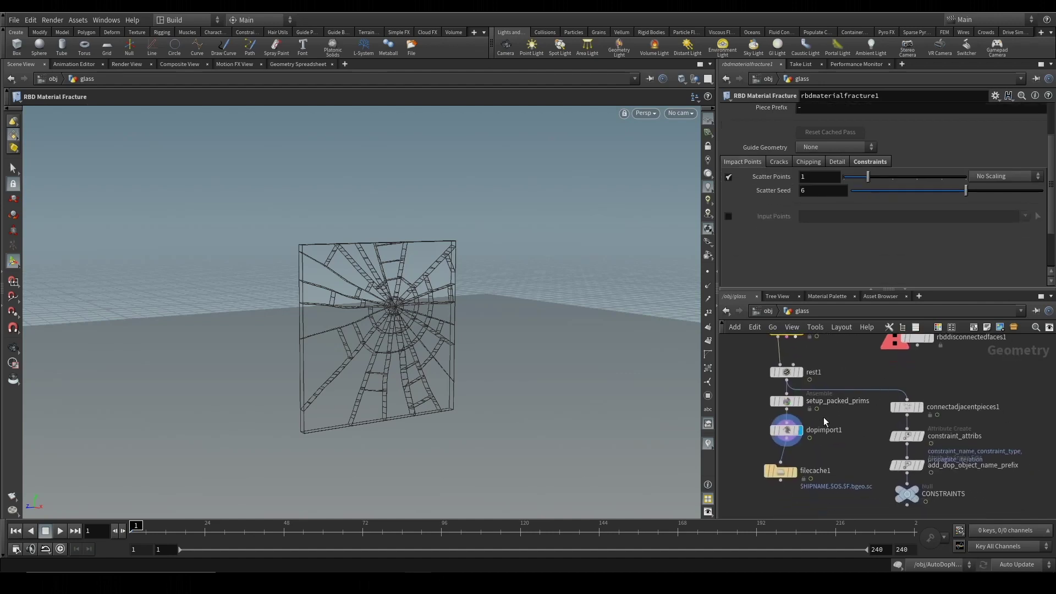
click(787, 431)
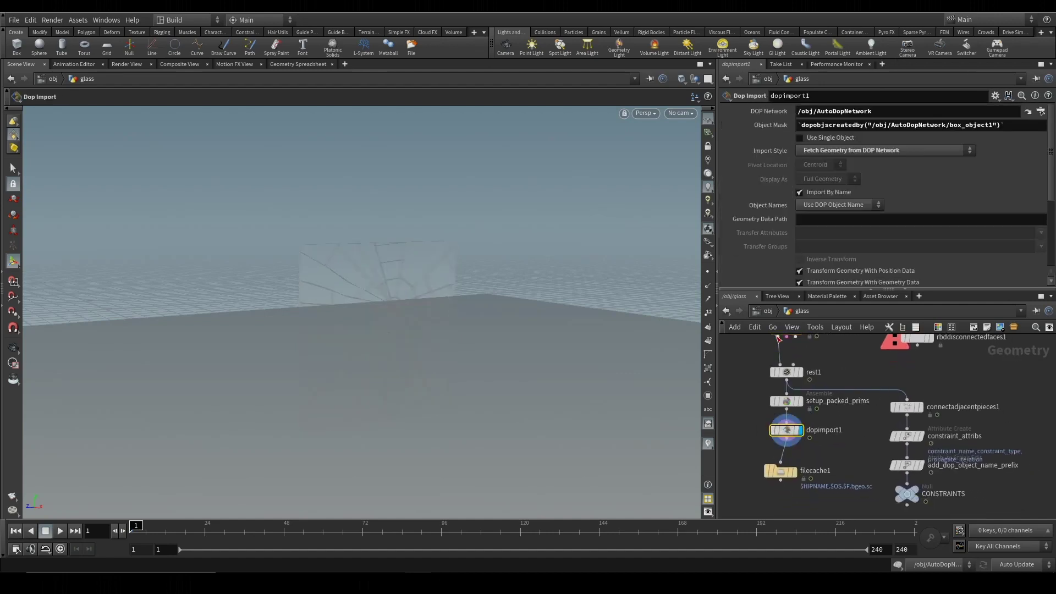
- Open AutoDopNetwork and inspect the ground plane and the RBD object that uses the sphere
click(769, 311)
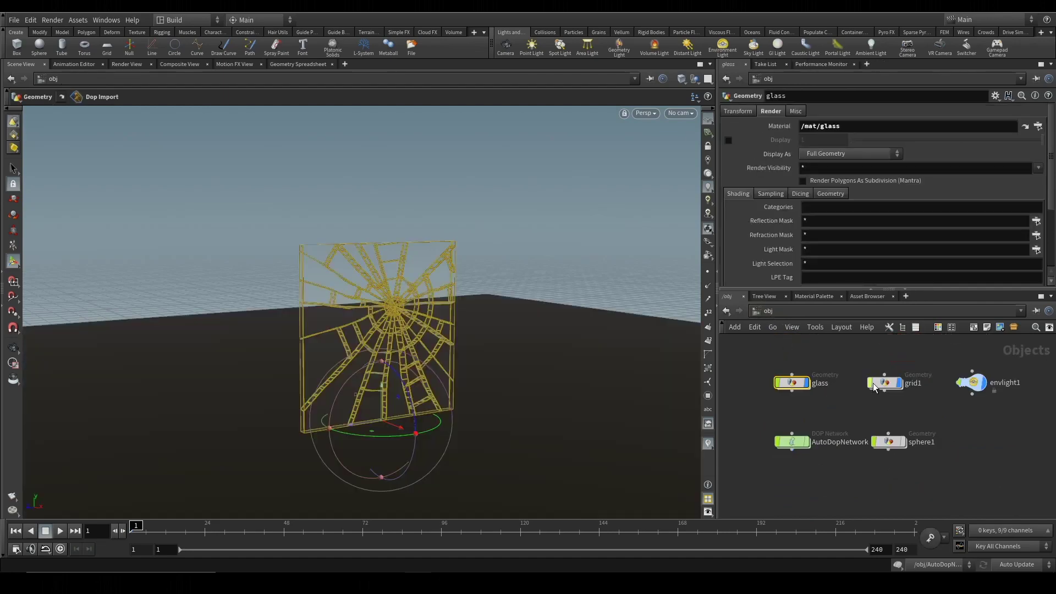
double_click(799, 440)
middle_drag(945, 413, 971, 405)
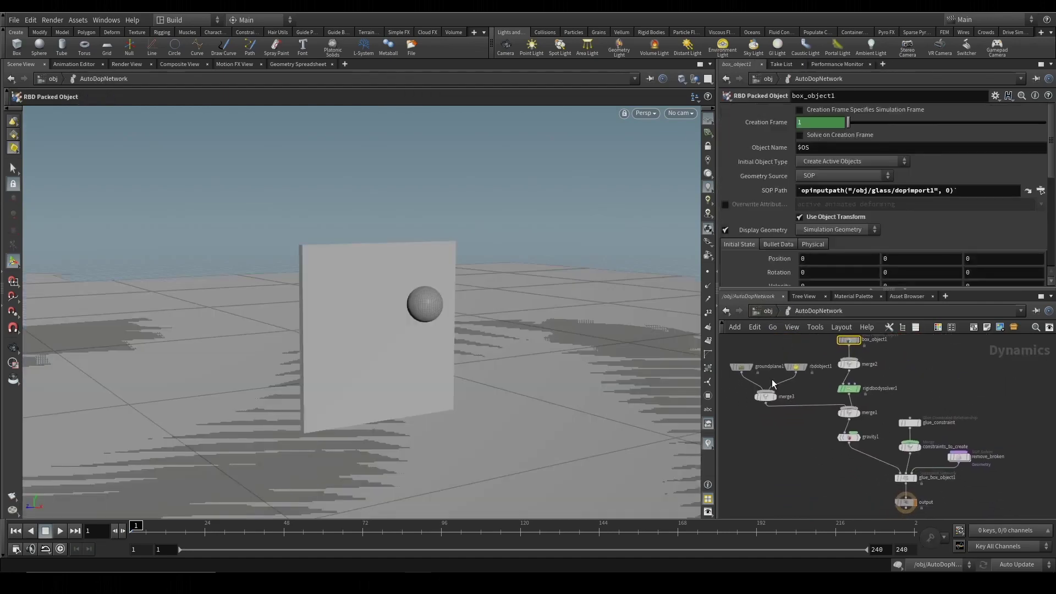
click(742, 370)
click(796, 368)
middle_drag(826, 460, 839, 500)
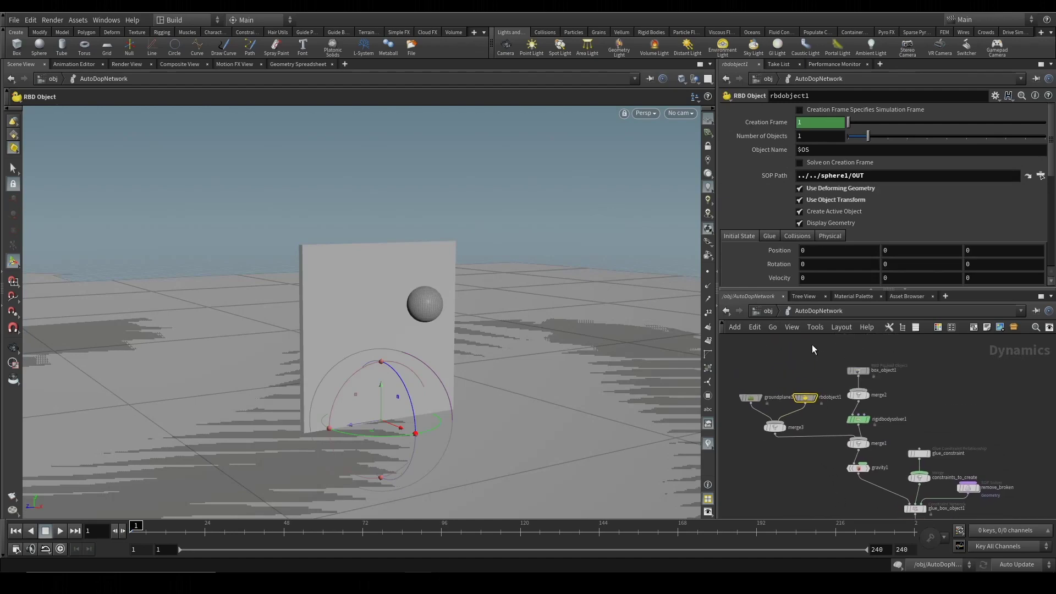
- Inspect the grid geometry inside grid1 and the environment light's parameters at the object level
click(769, 311)
double_click(887, 381)
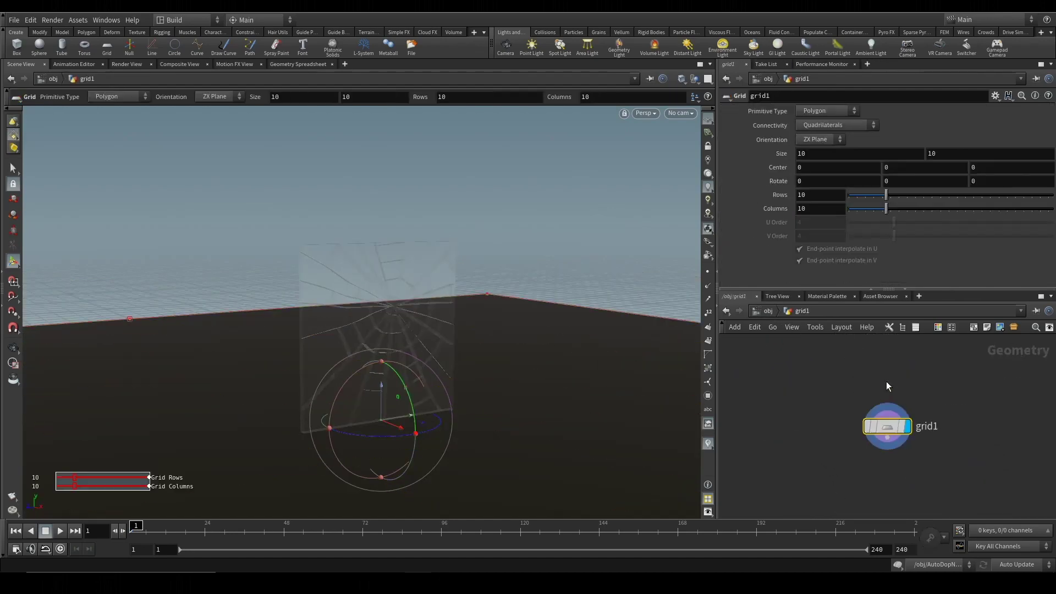
click(769, 312)
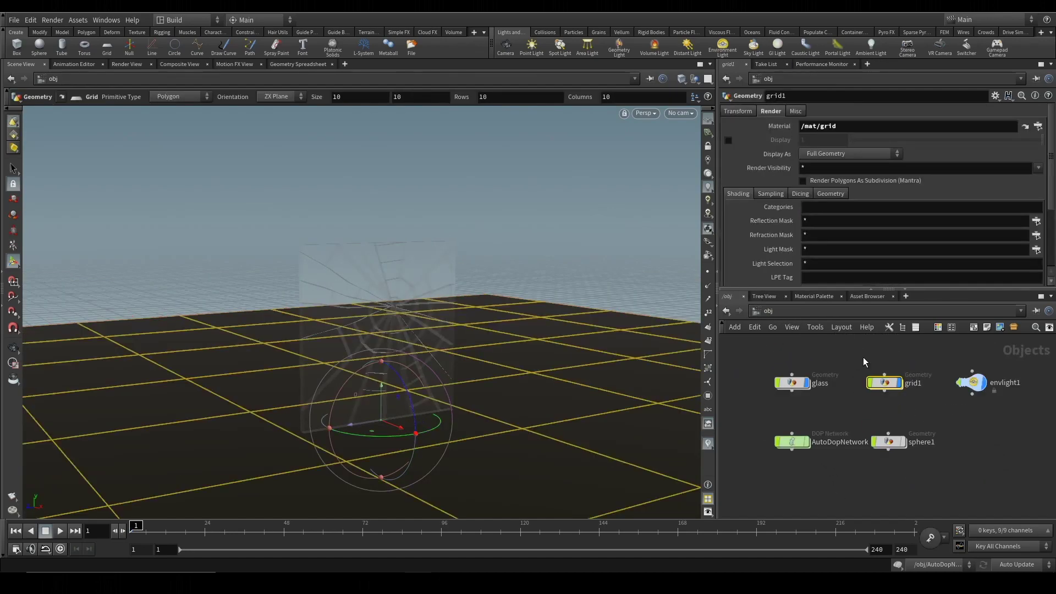
click(972, 385)
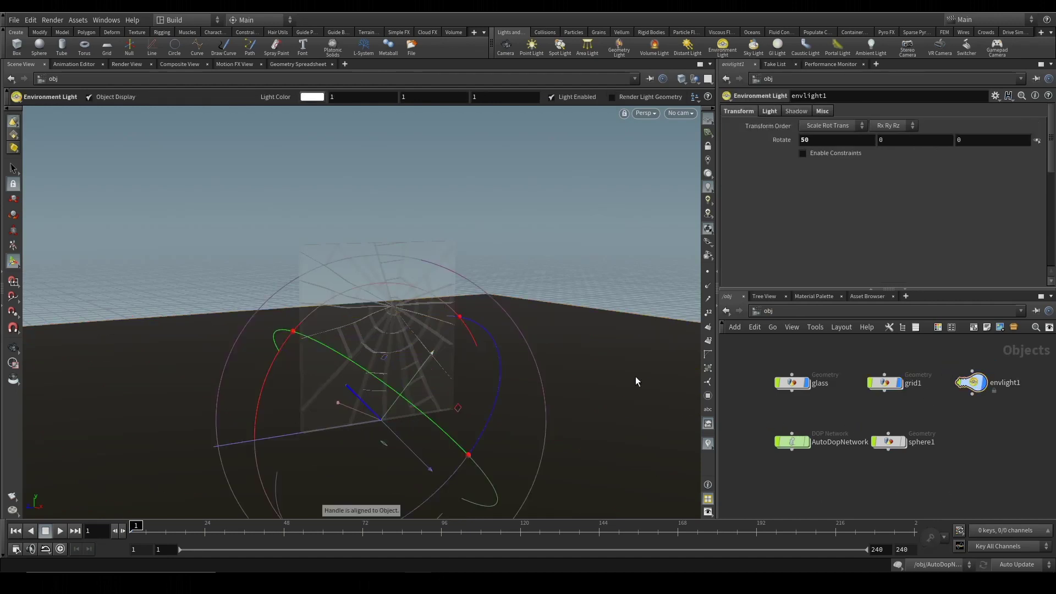
- Preview the fractured glass in the Mantra render view at frames 1, 19 and 9, and stop the render
click(128, 65)
click(43, 77)
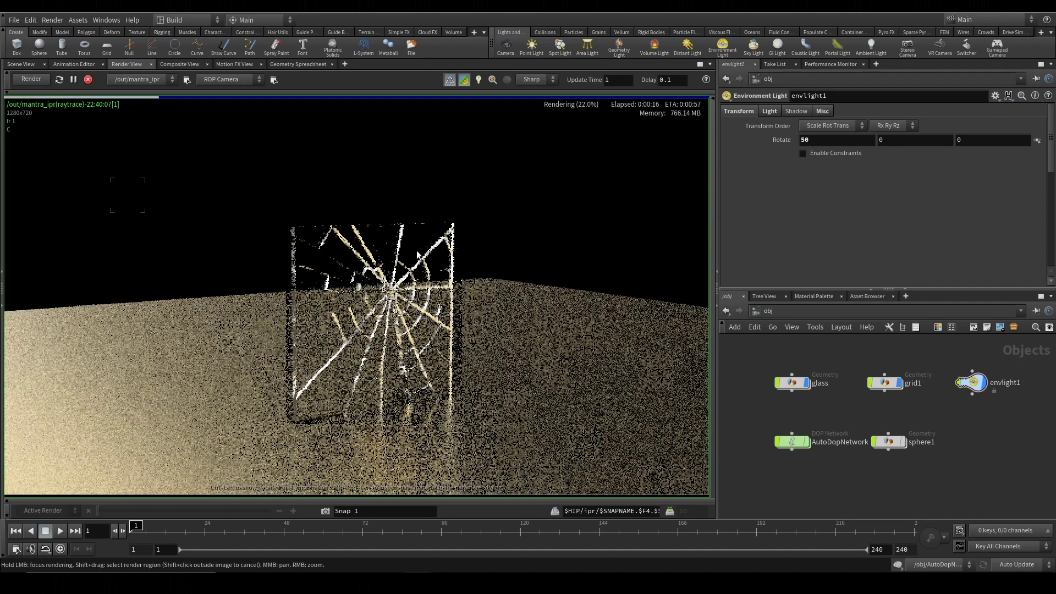
click(187, 527)
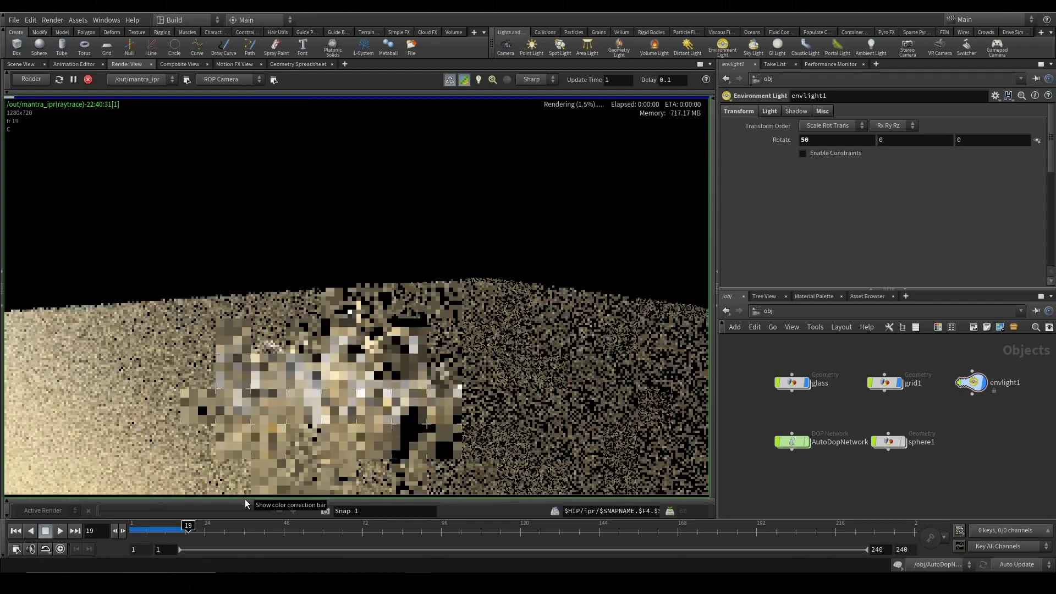
click(156, 530)
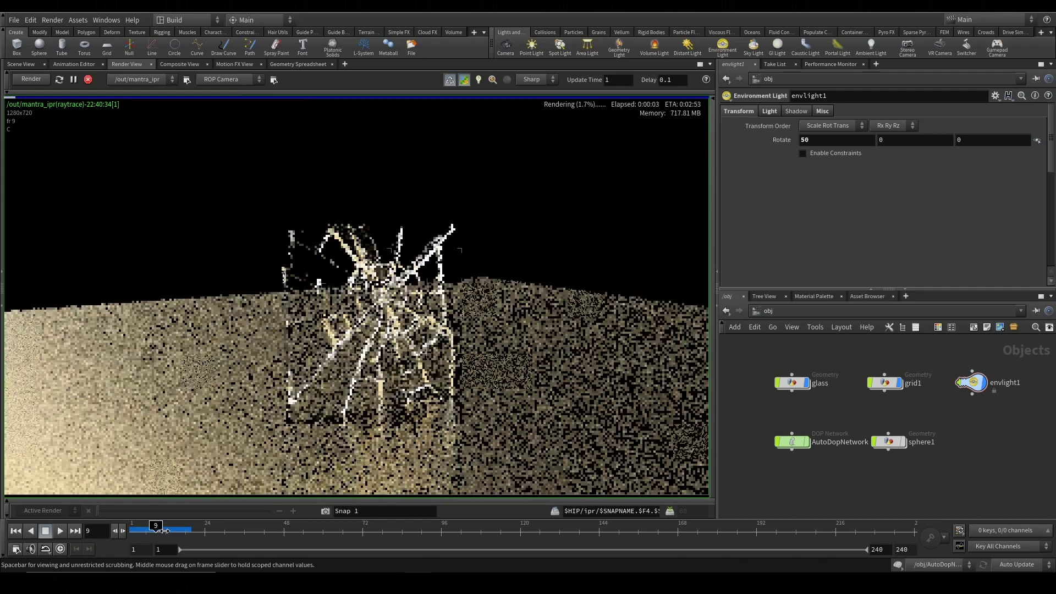
click(170, 532)
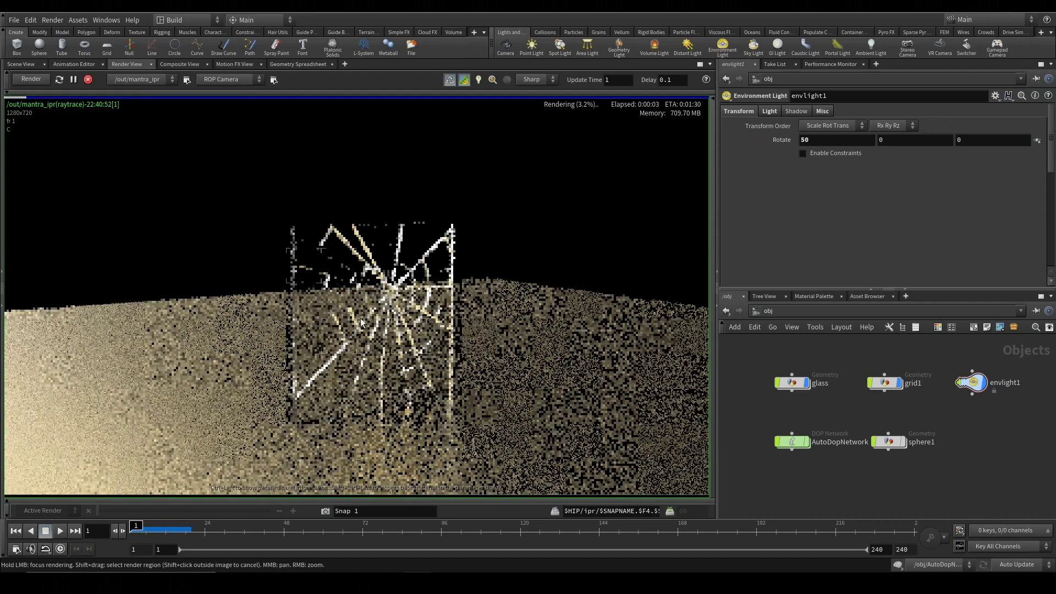
click(89, 82)
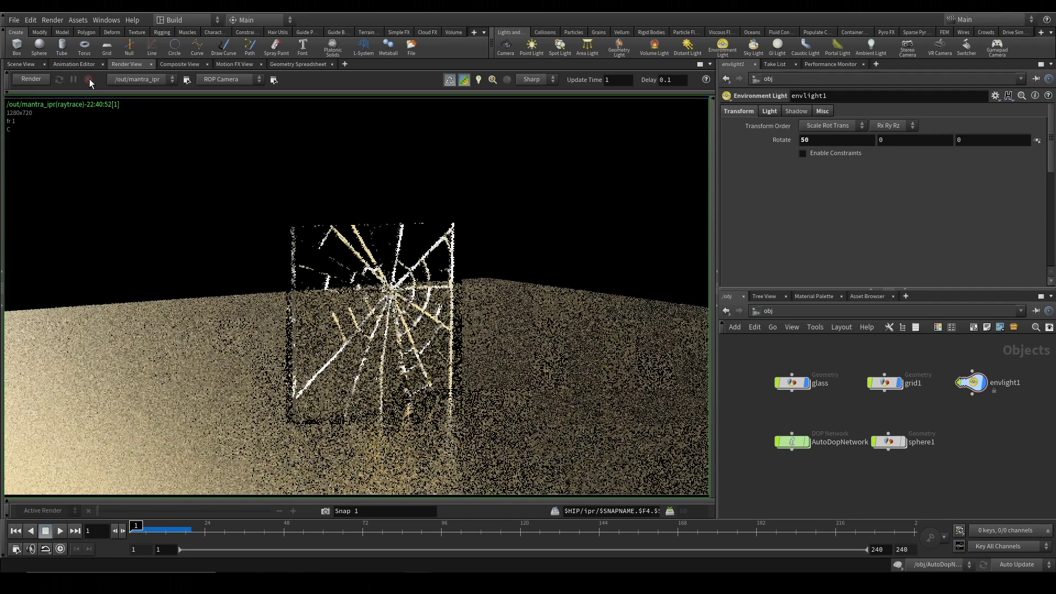
- Return to the scene view and open the glass network at the unwired RBD Connected Faces and RBD Disconnected Faces nodes
click(21, 63)
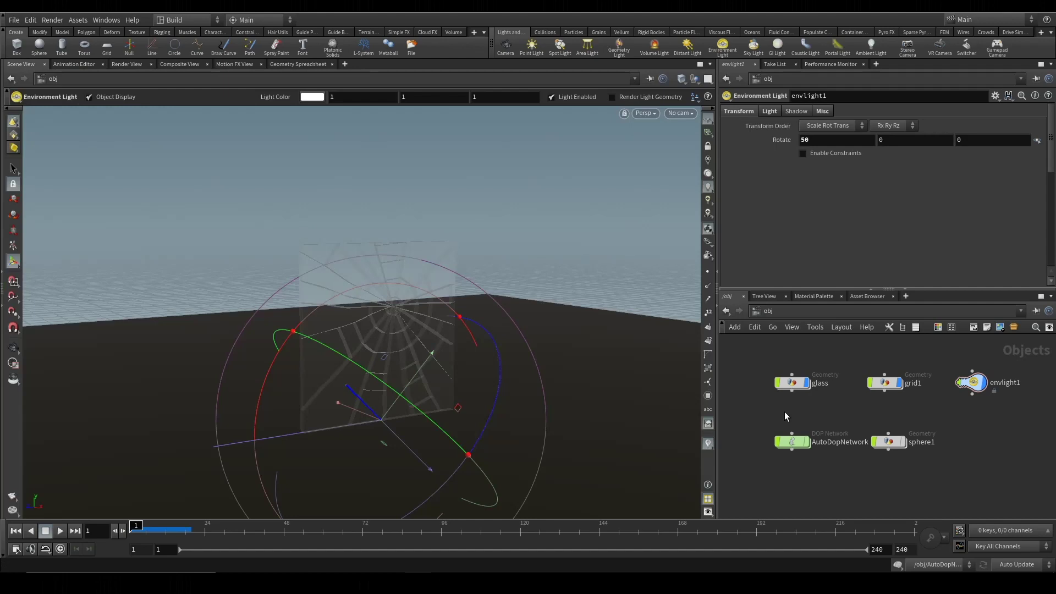
double_click(794, 382)
middle_drag(859, 368, 848, 394)
scroll(938, 395, up, 3)
middle_drag(938, 395, 916, 403)
drag(949, 471, 804, 353)
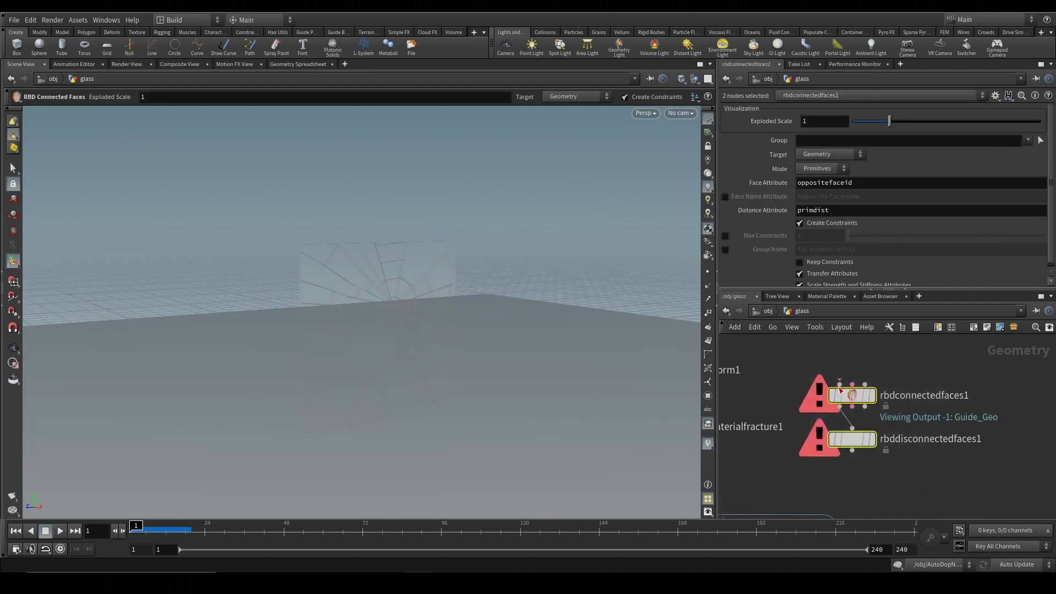
click(941, 481)
middle_drag(894, 473, 849, 464)
middle_drag(939, 391, 913, 392)
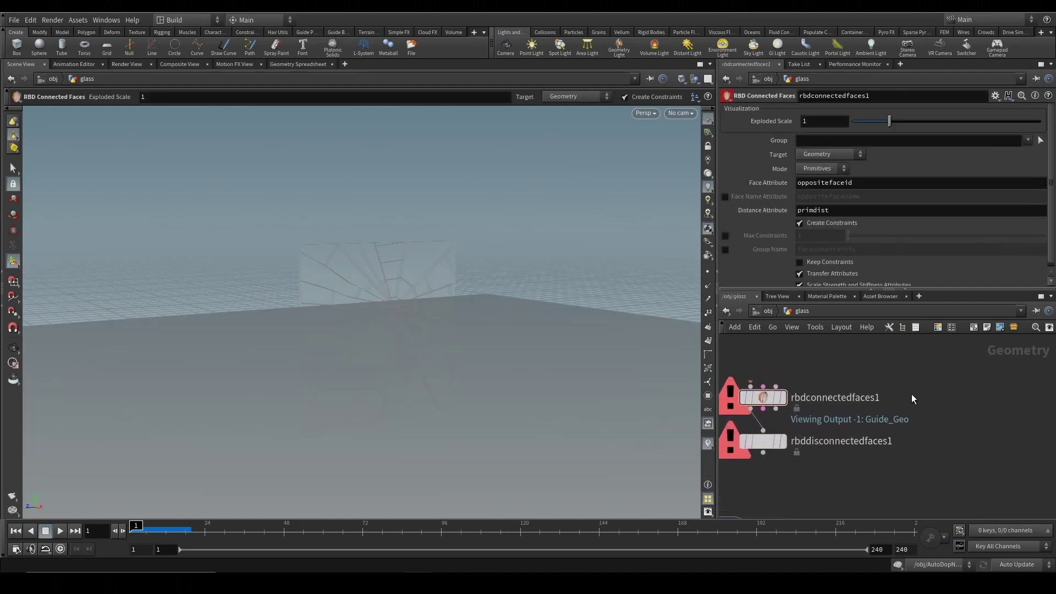
- Add new RBD Connected Faces and RBD Disconnected Faces nodes beside the existing unwired pair
key(Tab)
text(rbdcon)
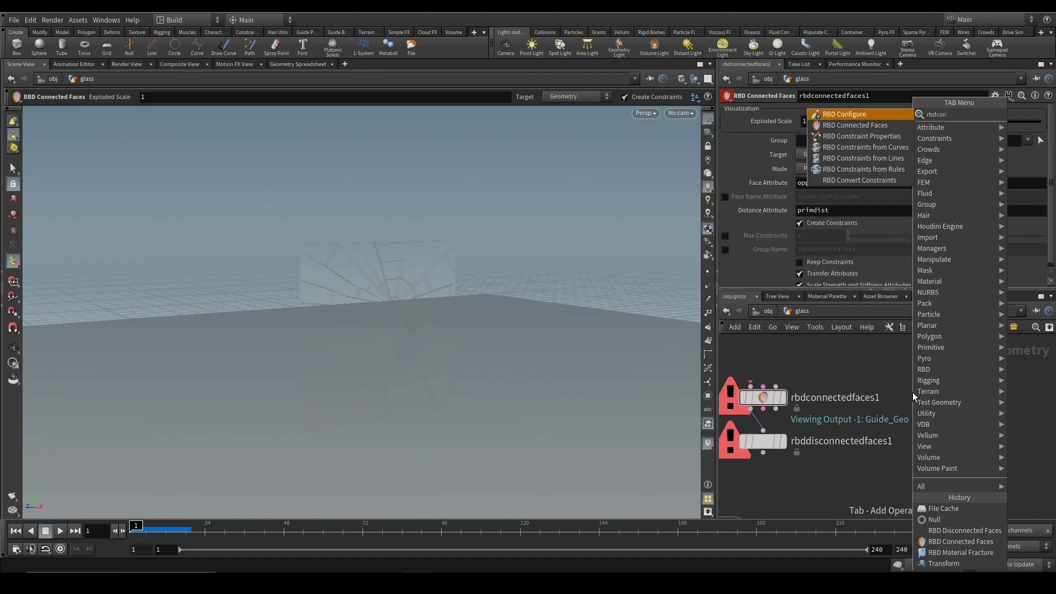
click(859, 125)
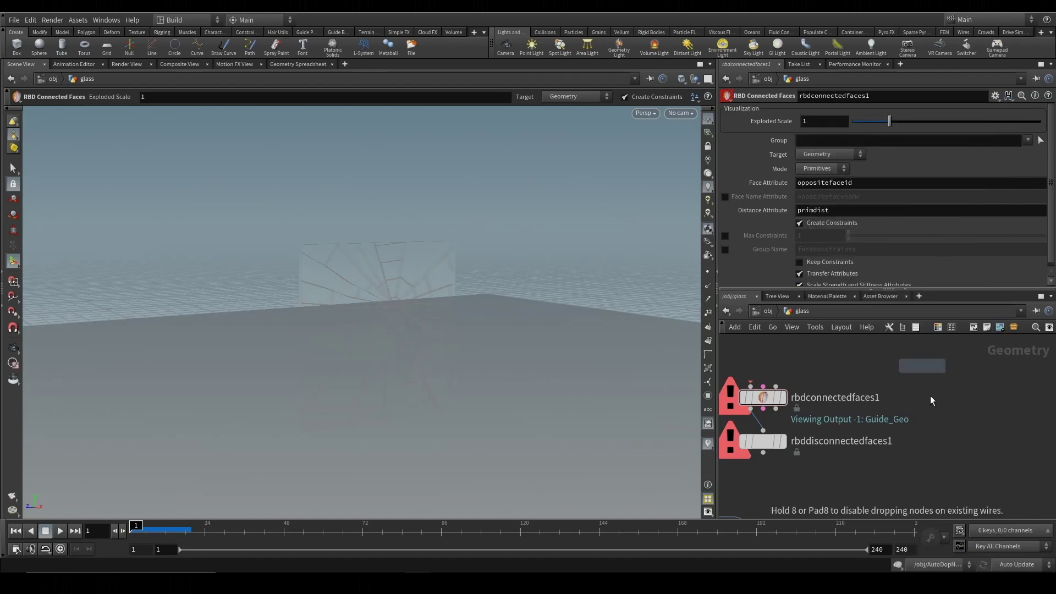
click(934, 396)
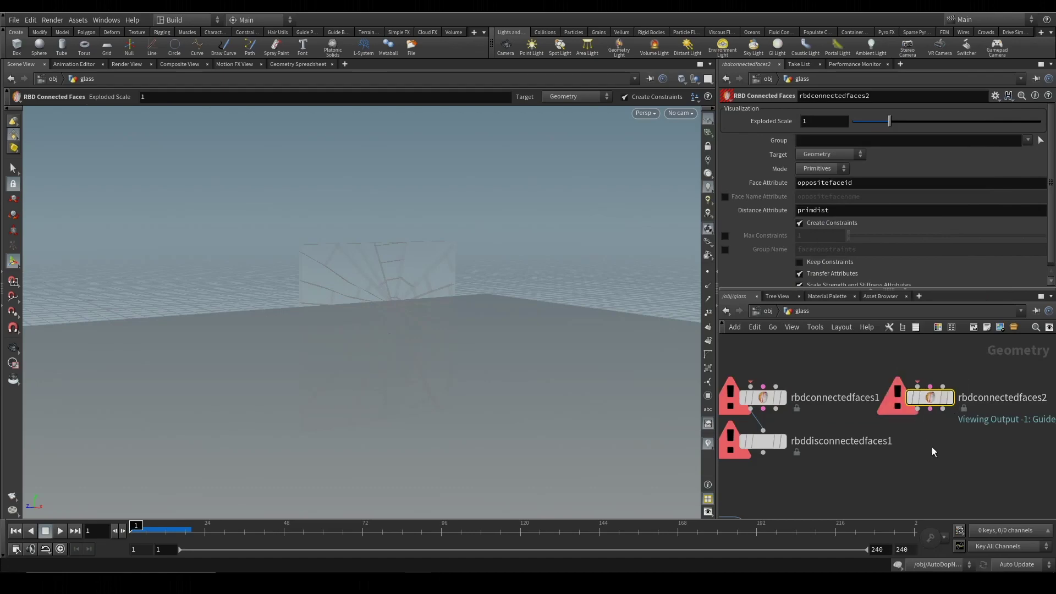
key(Tab)
text(rbddis)
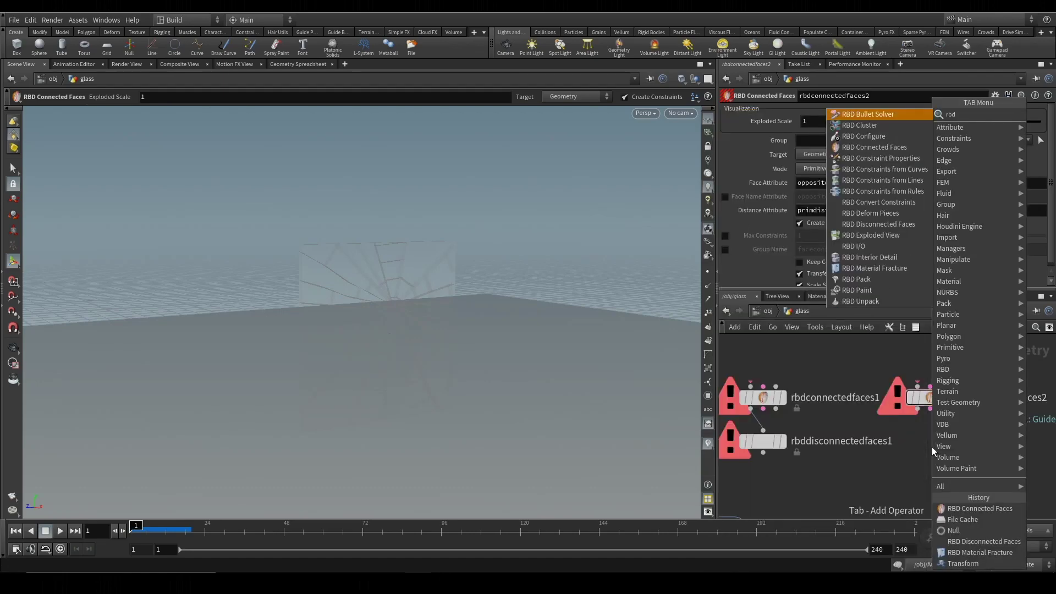
click(919, 114)
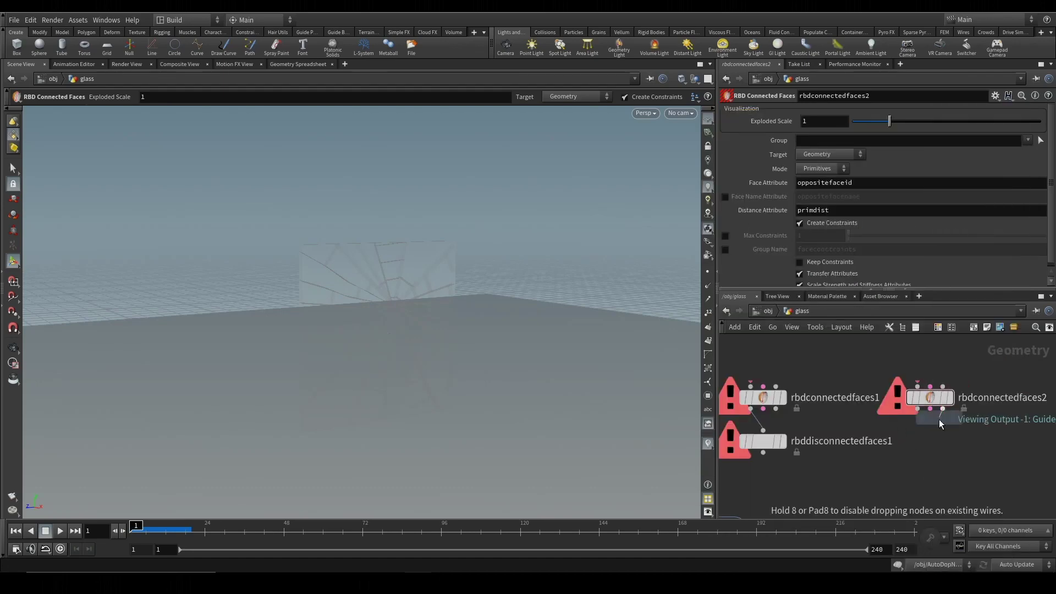
click(926, 443)
- Delete the duplicate RBD Connected Faces and RBD Disconnected Faces nodes
middle_drag(969, 479, 935, 477)
scroll(937, 476, down, 1)
drag(969, 480, 935, 408)
click(888, 473)
middle_drag(823, 468, 855, 469)
drag(968, 438, 933, 387)
key(Delete)
- Insert rbdconnectedfaces1 between rbdmaterialfracture1 and rest1, wire in the Constraint Geometry output, and show the node's parameters
middle_drag(763, 471, 952, 482)
drag(896, 471, 766, 347)
middle_drag(906, 374, 905, 435)
drag(829, 439, 828, 368)
click(912, 406)
middle_drag(961, 436, 959, 376)
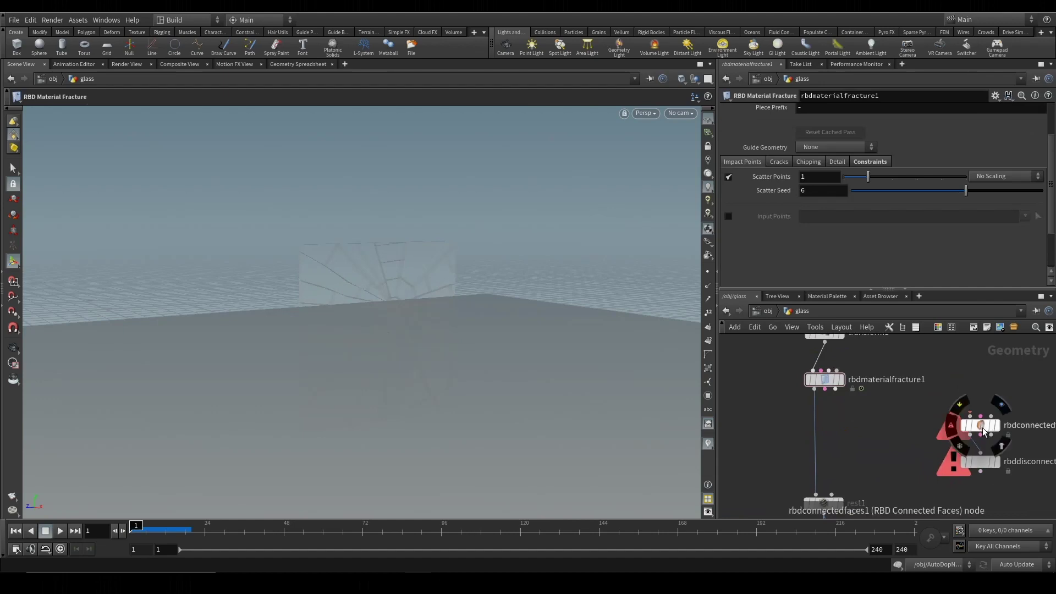
drag(983, 431, 821, 420)
click(825, 389)
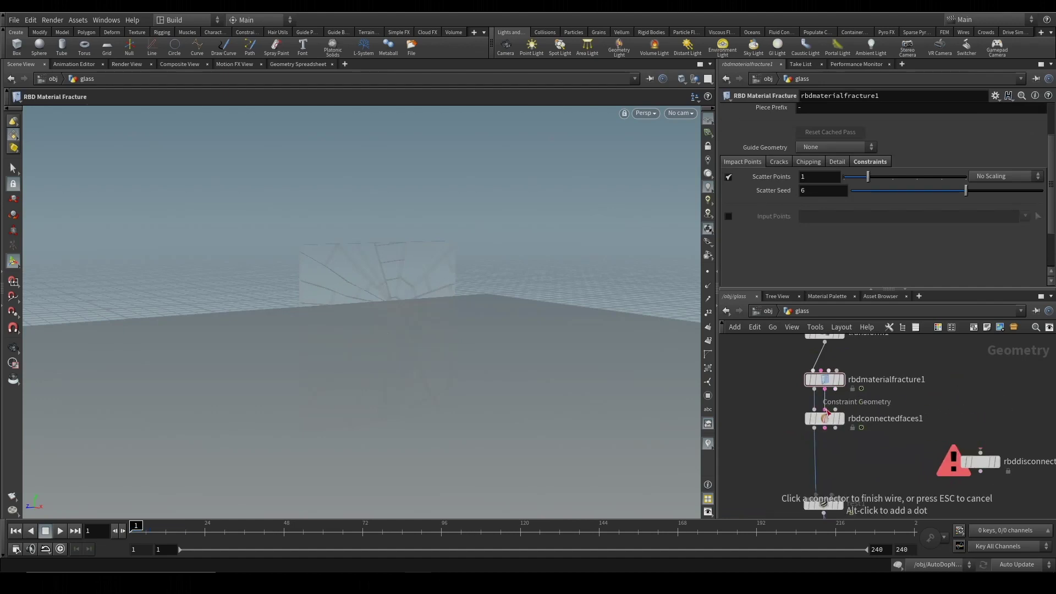
click(826, 410)
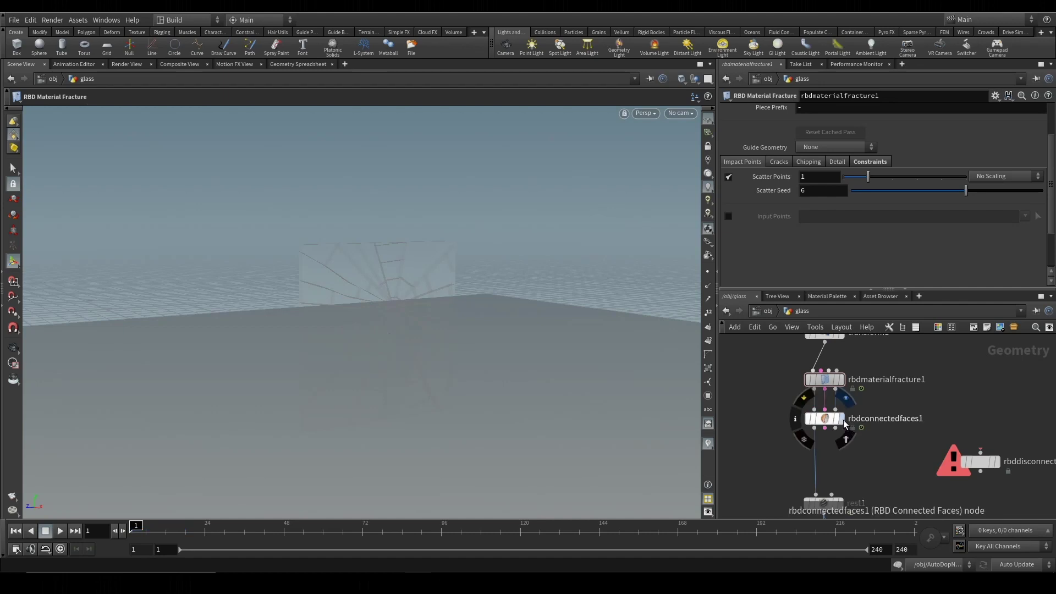
click(824, 422)
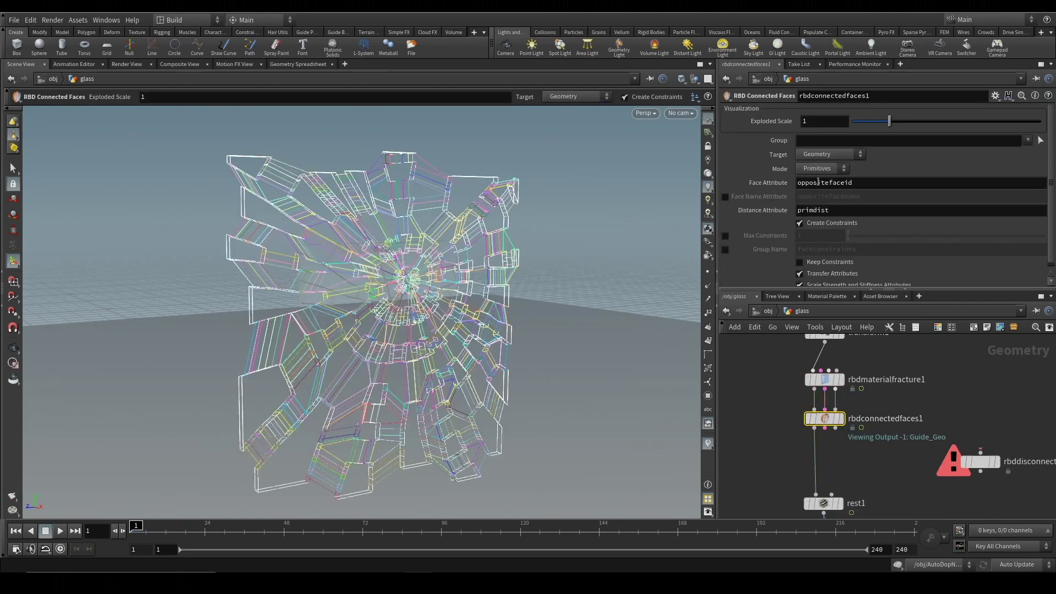
- Insert rbddisconnectedfaces1 between rbdconnectedfaces1 and rest1, display it, and choose Delete Connected as its mode
scroll(824, 219, down, 1)
middle_drag(871, 457, 878, 425)
drag(990, 431, 823, 428)
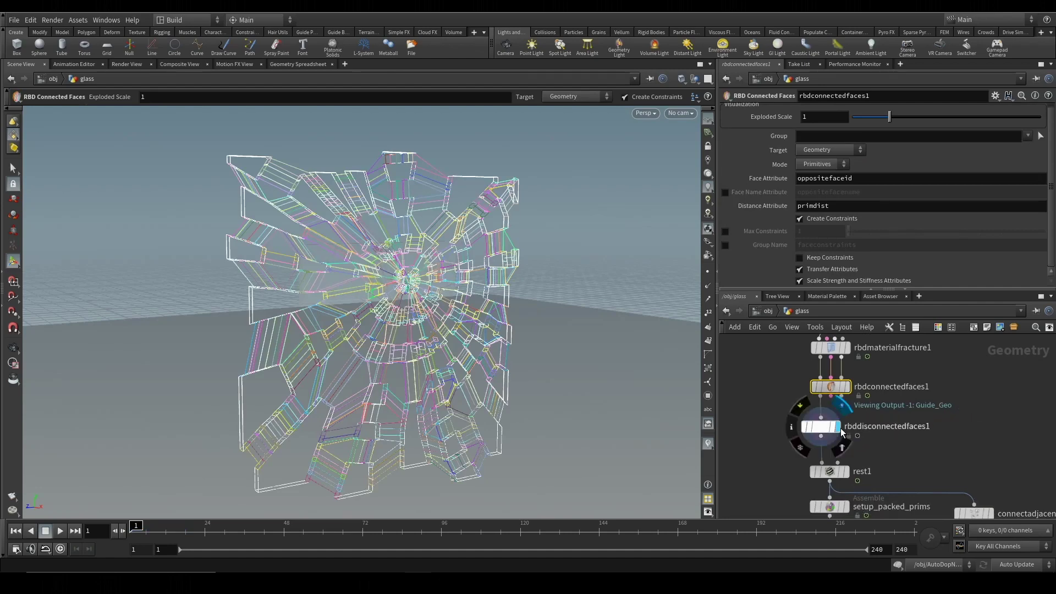
click(839, 428)
click(820, 427)
click(820, 196)
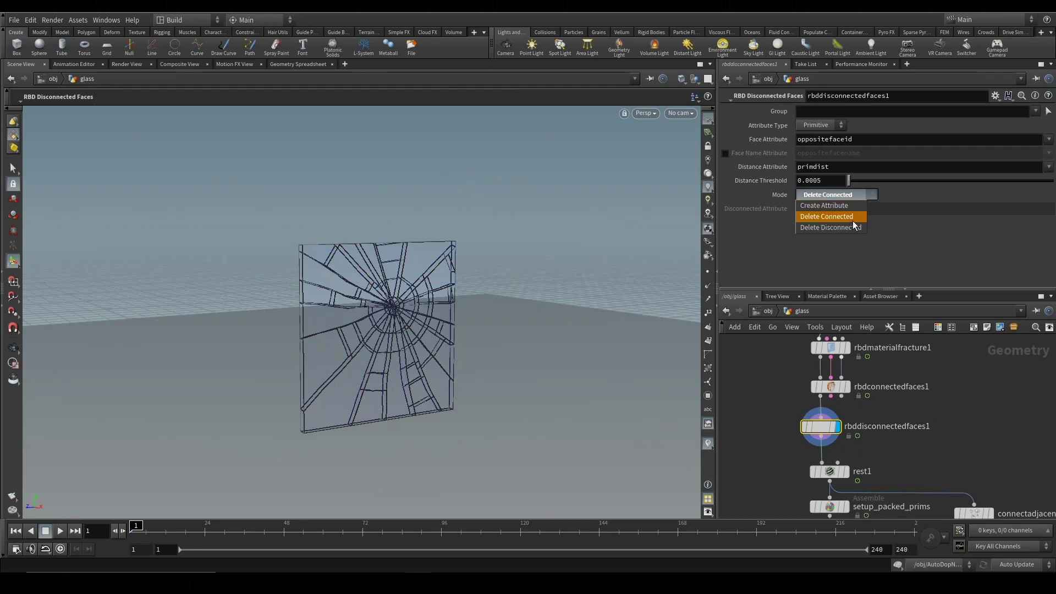
click(854, 220)
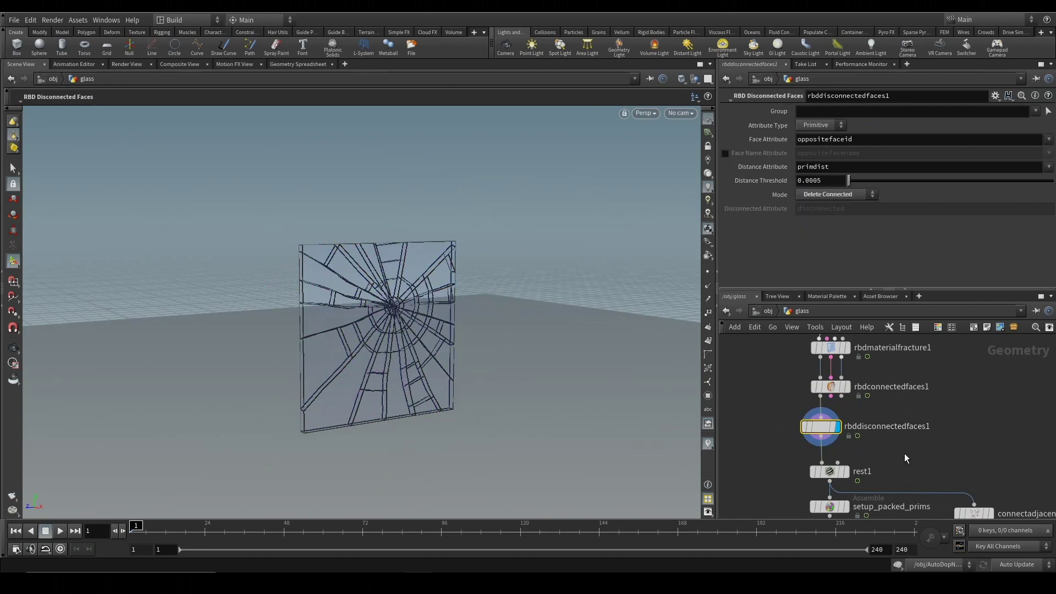
- Display filecache1, scrub its cached simulation back to frame 1, and return to the object level
middle_drag(903, 465, 907, 408)
middle_drag(913, 491, 900, 413)
click(842, 455)
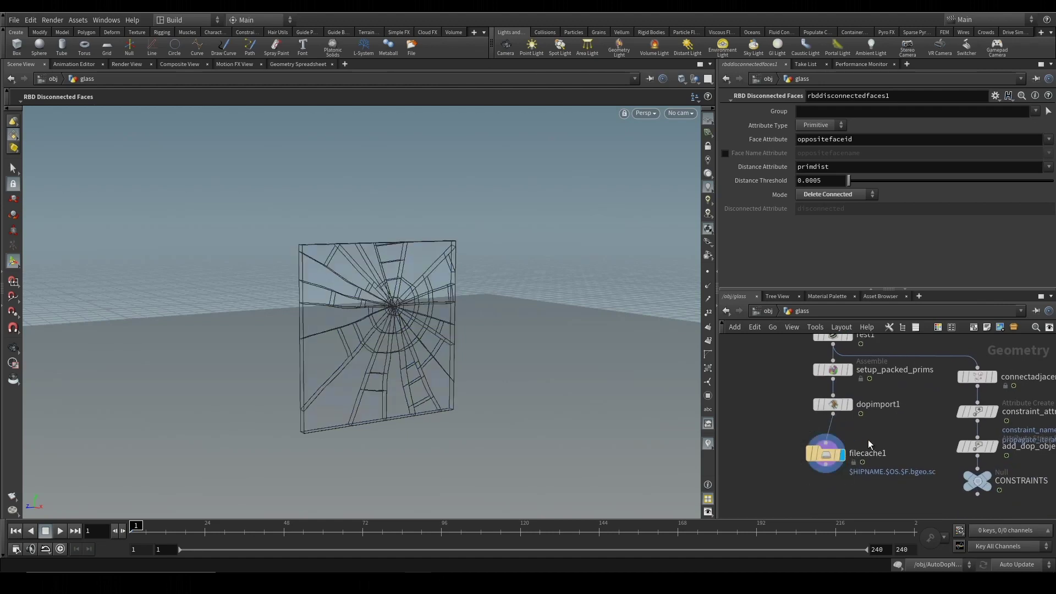
mouse_move(161, 523)
mouse_down()
mouse_move(204, 521)
mouse_move(129, 518)
mouse_up()
click(769, 312)
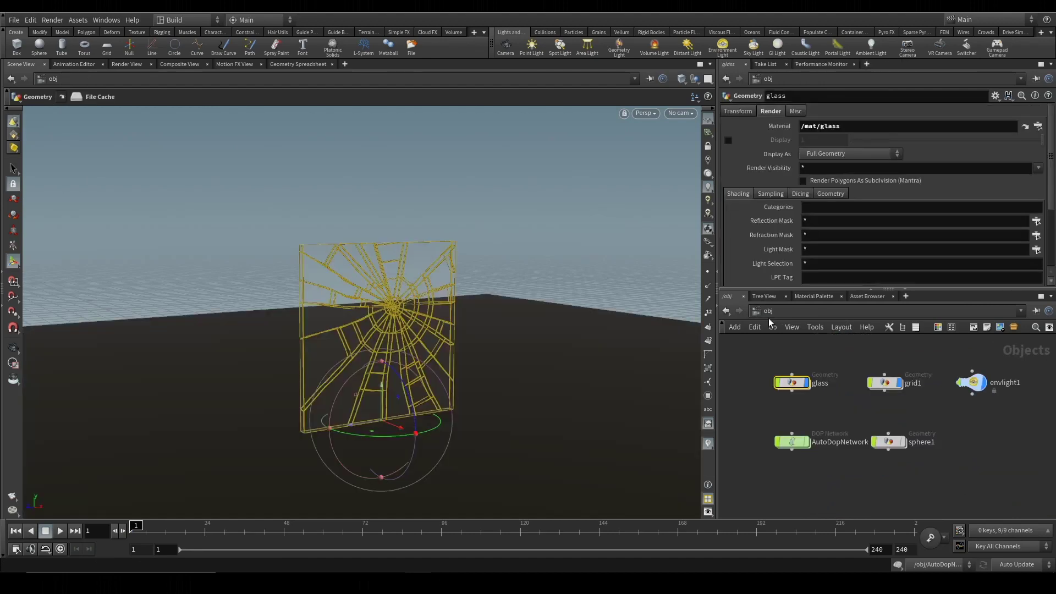
- Deselect the glass object, frame the pane from an angled view, and render it at frame 1
click(807, 415)
mouse_move(140, 531)
mouse_down()
mouse_move(177, 531)
mouse_move(126, 533)
mouse_up()
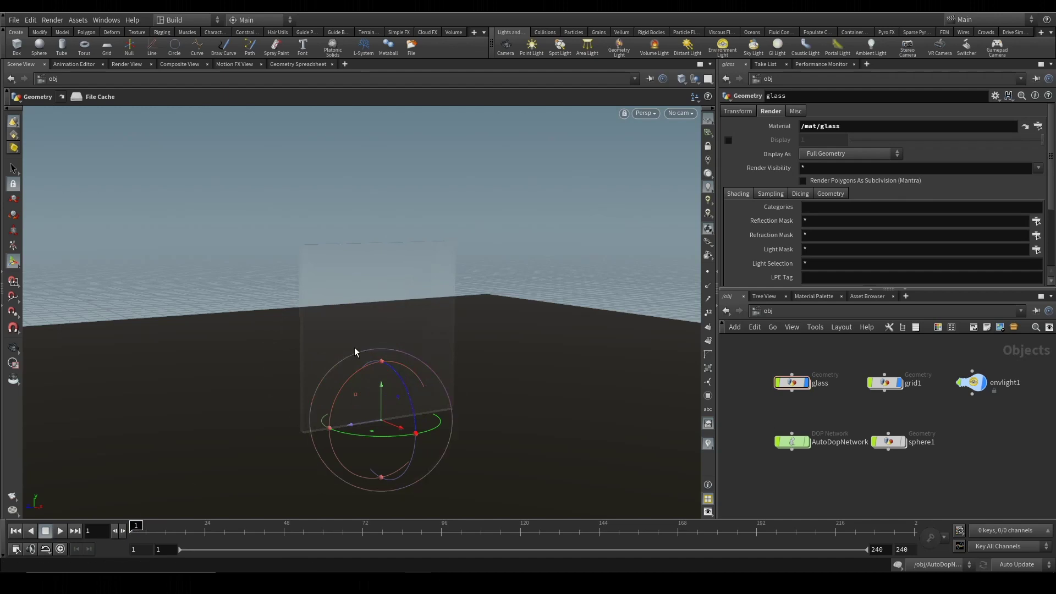
alt+right_drag(411, 339, 595, 353)
alt+drag(404, 349, 377, 408)
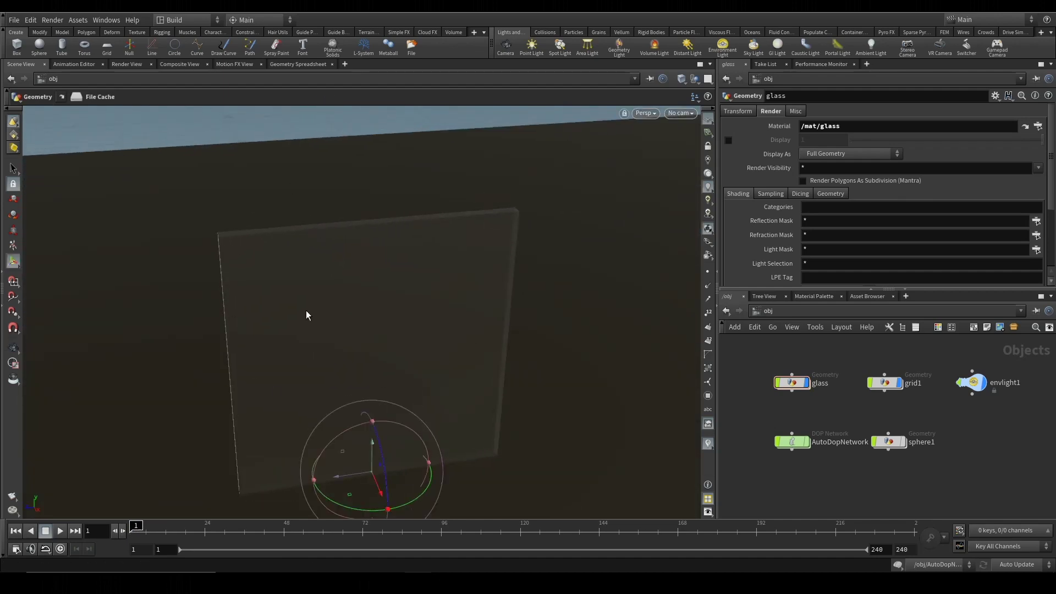
alt+right_drag(306, 315, 326, 335)
alt+drag(326, 334, 419, 368)
alt+right_drag(419, 368, 335, 328)
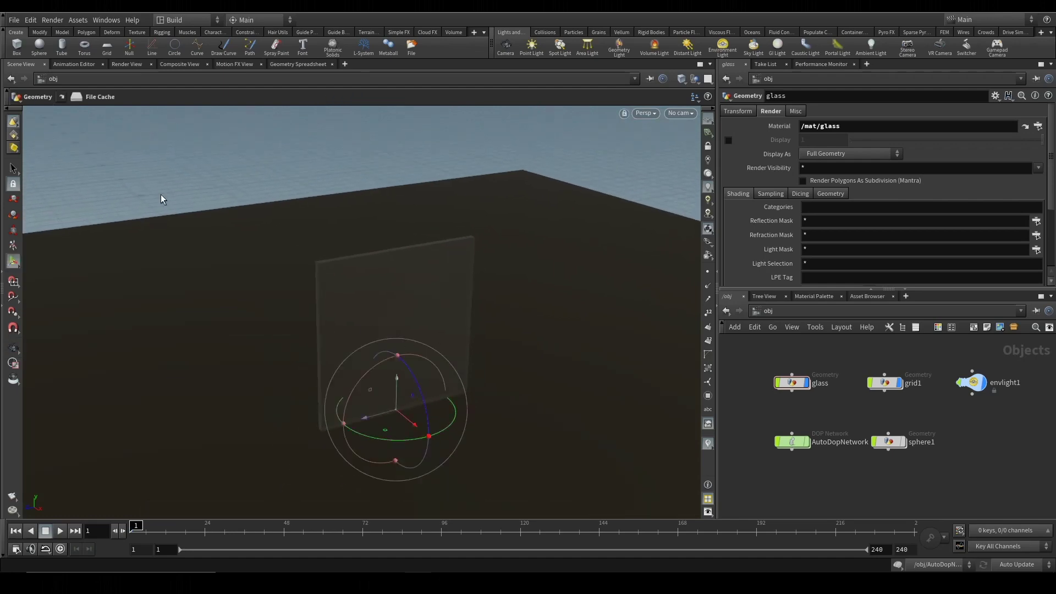
click(131, 67)
click(23, 76)
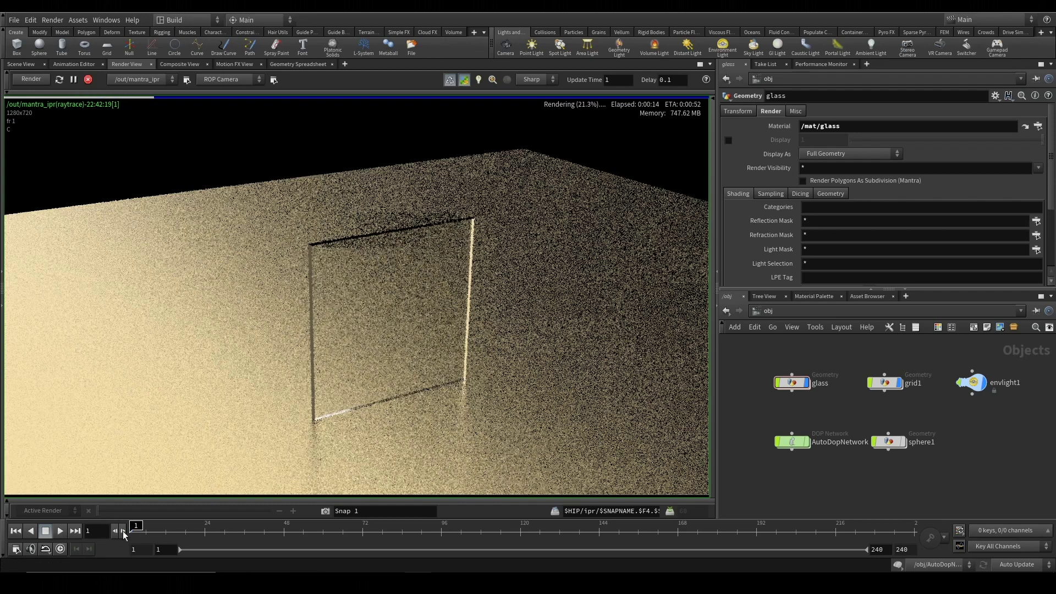
- Step the live render through frames 4, 6 and 8 to check how the cracks develop in the glass
click(139, 536)
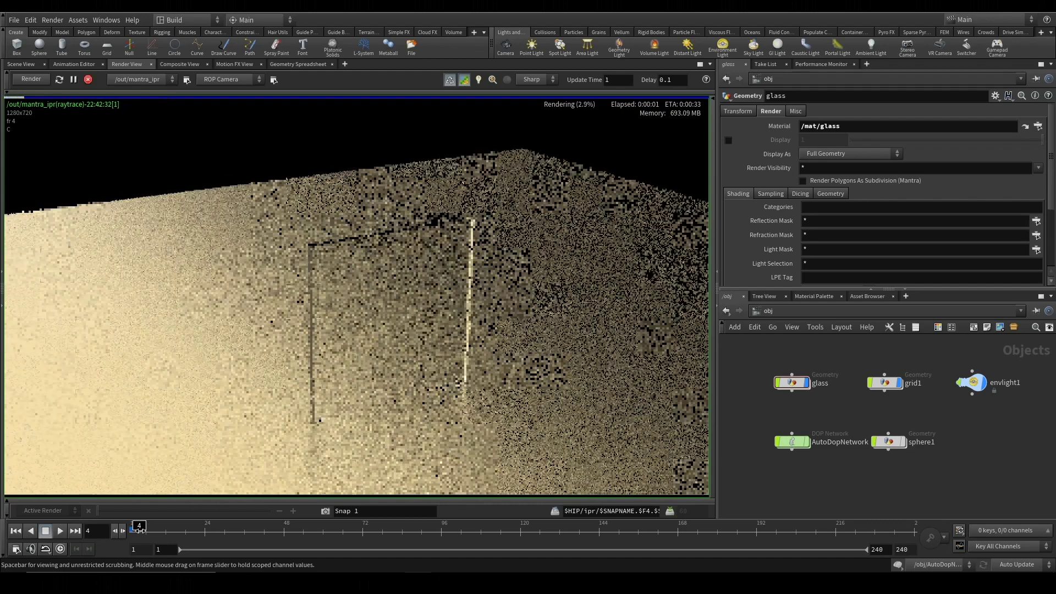
click(147, 531)
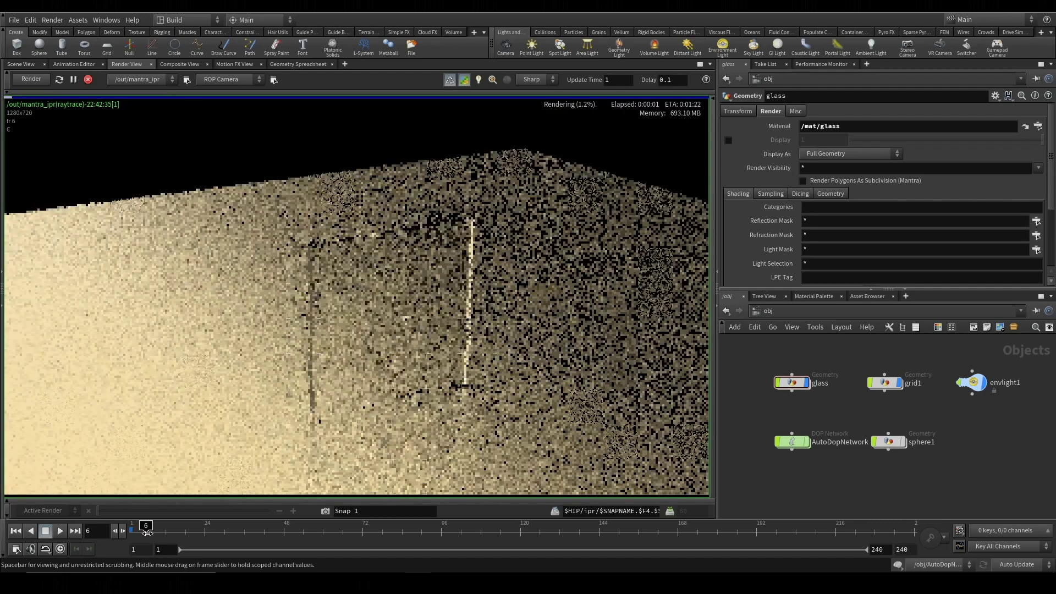
click(152, 536)
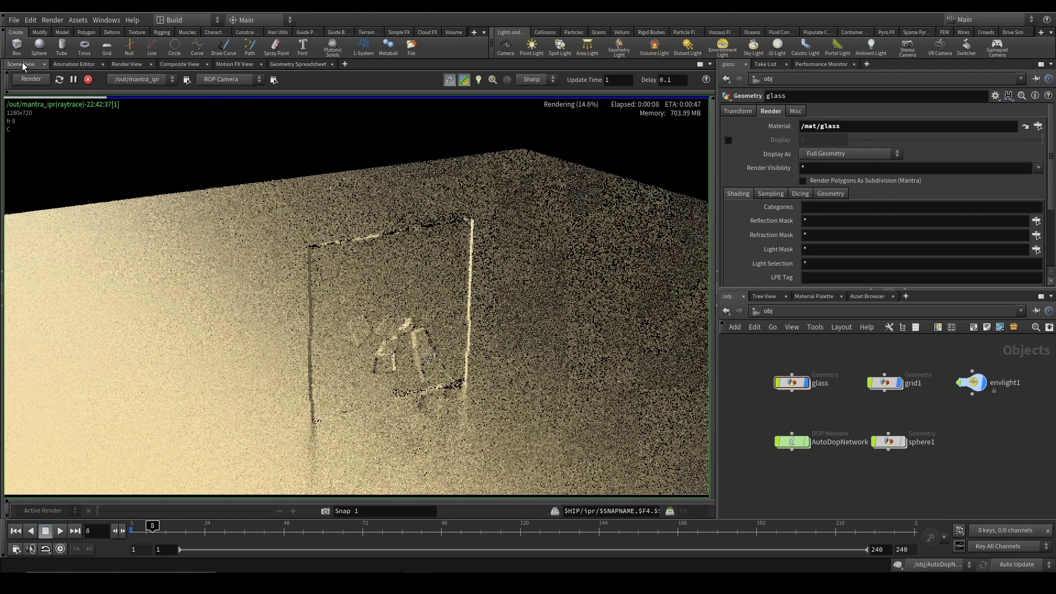
- Reframe the scene closer on the breaking glass, render frame 8 with the whole image in view, and advance a few frames
click(22, 66)
alt+drag(339, 264, 456, 357)
alt+middle_drag(455, 357, 441, 343)
alt+right_drag(406, 358, 426, 379)
alt+drag(427, 379, 478, 415)
alt+middle_drag(478, 415, 500, 364)
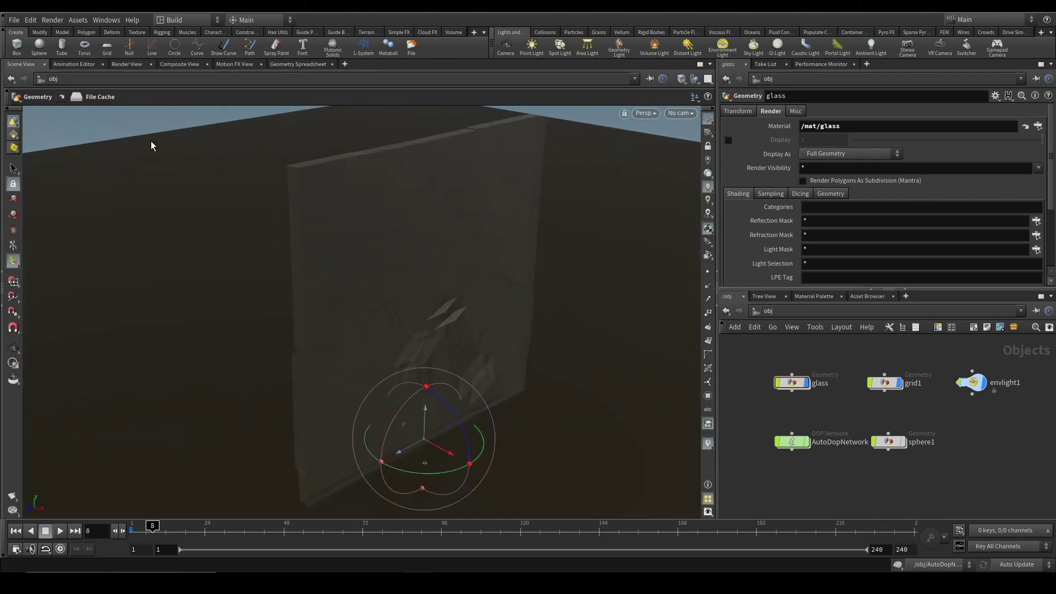
click(126, 65)
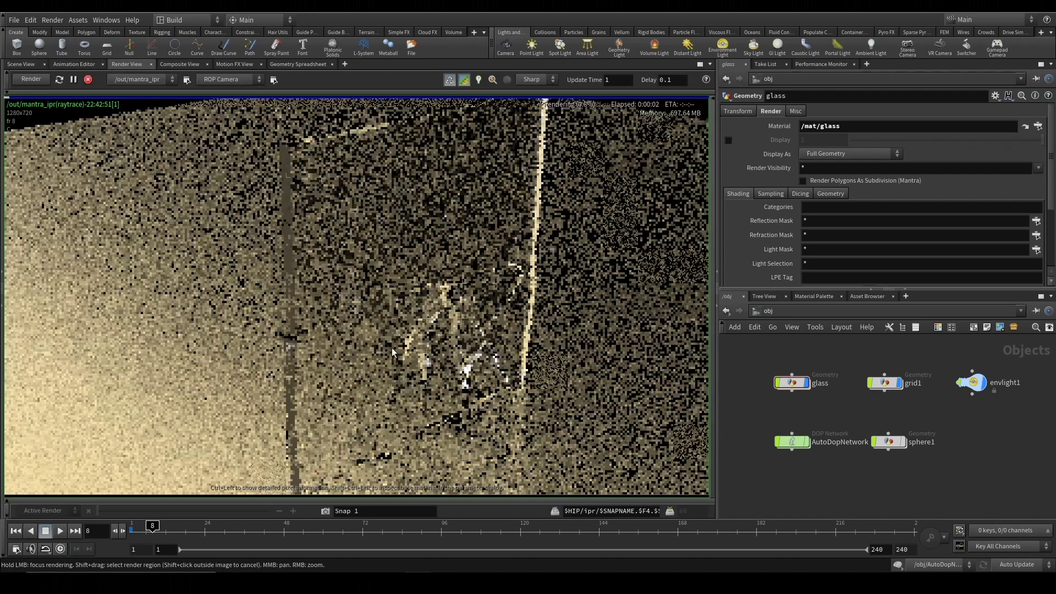
scroll(390, 349, down, 3)
middle_drag(436, 331, 401, 323)
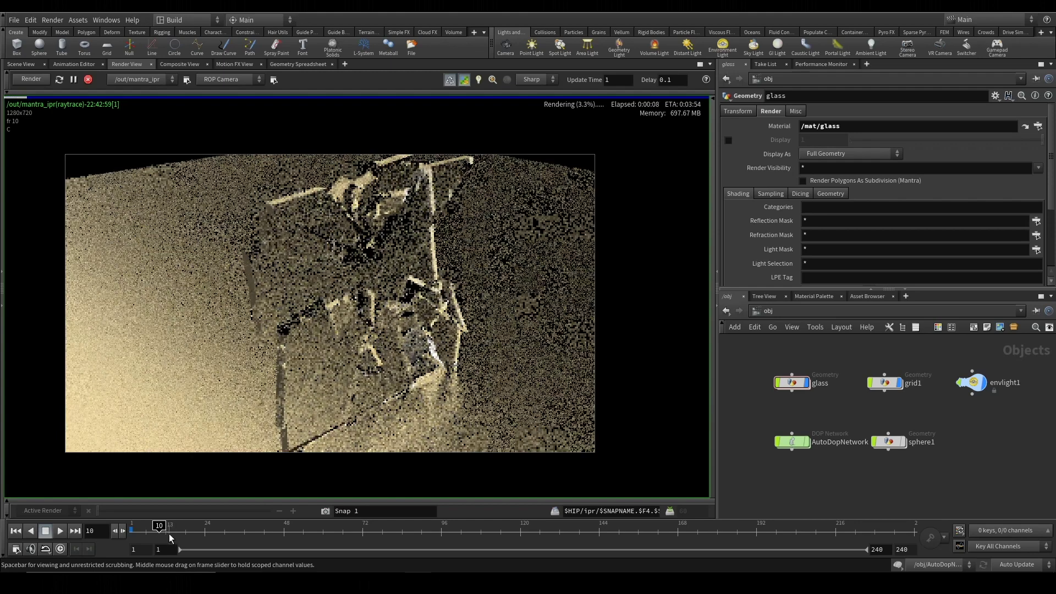
click(170, 535)
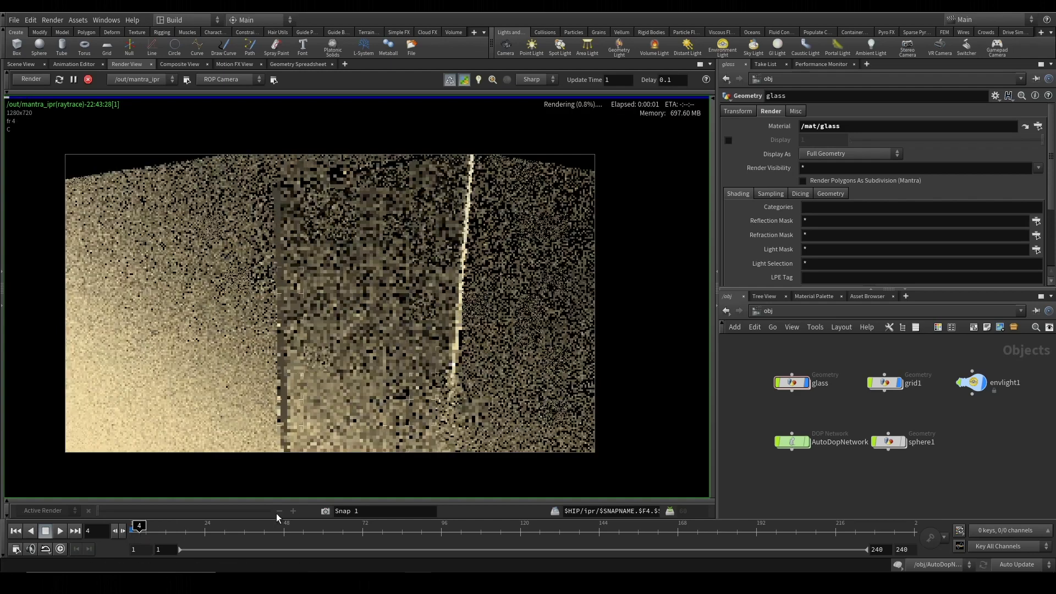
- Enter the glass object's network and locate rbddisconnectedfaces1
double_click(792, 383)
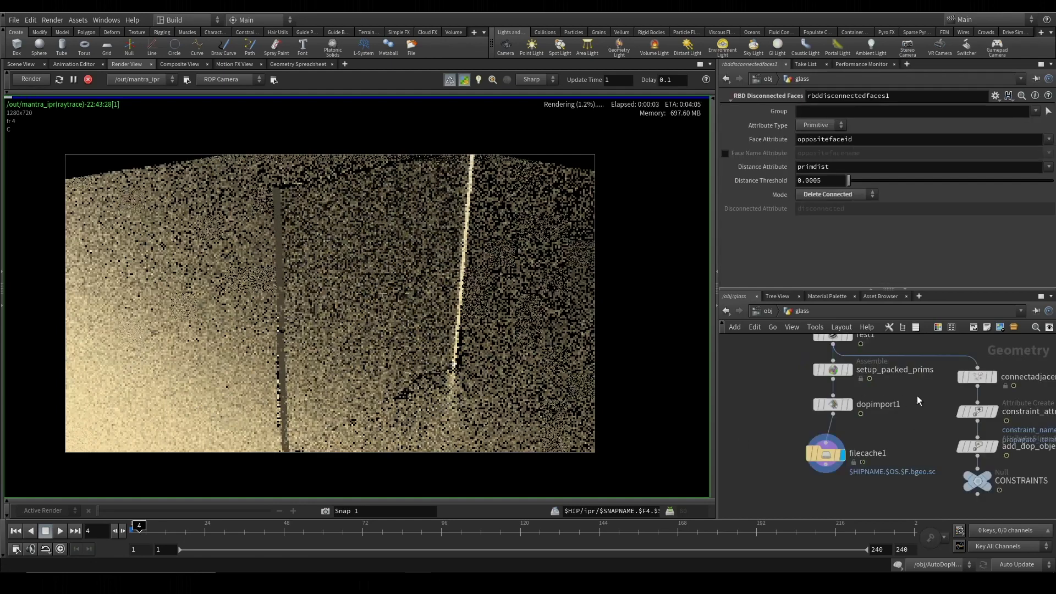
middle_drag(938, 407, 941, 449)
middle_drag(946, 385, 948, 419)
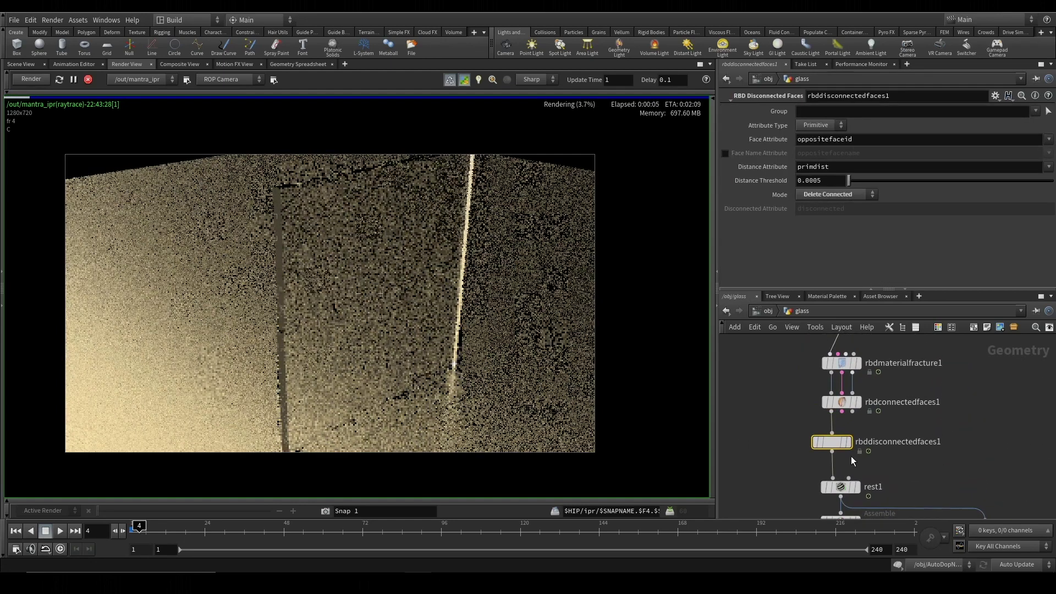
- Set the mode of rbddisconnectedfaces1 to Create Attribute and display dopimport1
click(833, 195)
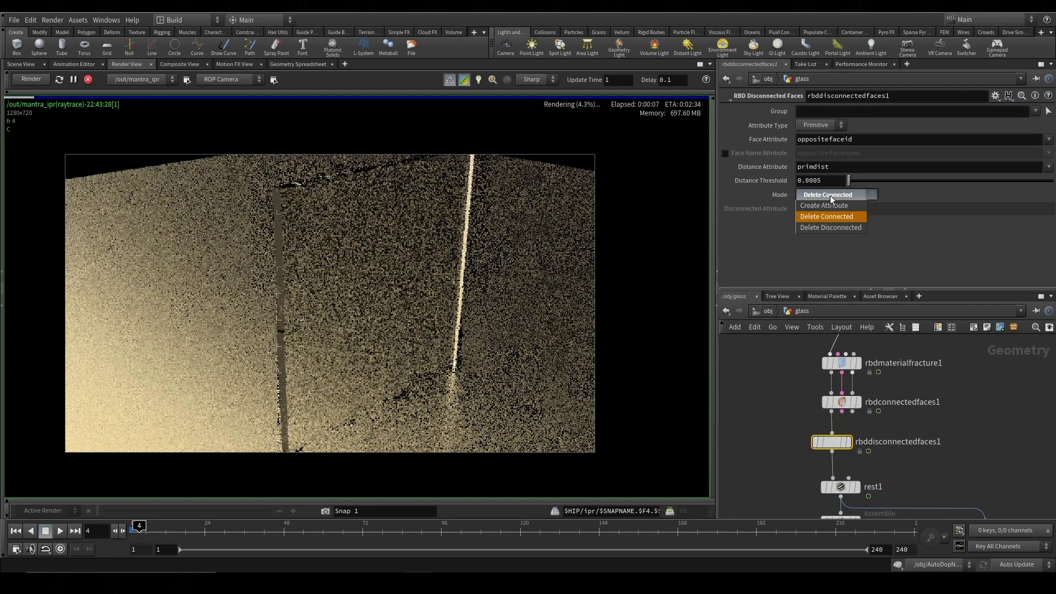
click(836, 206)
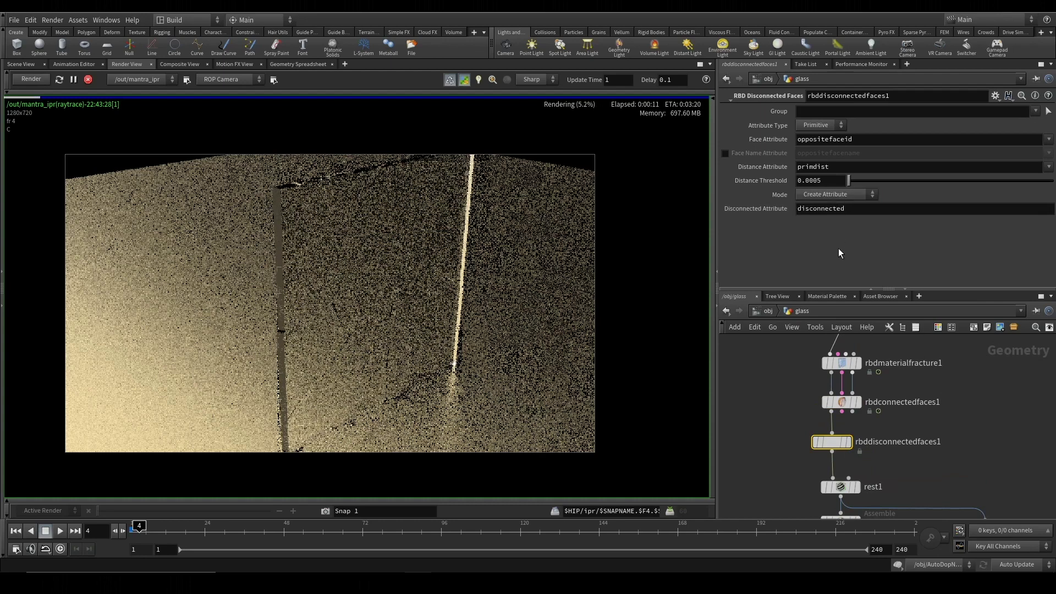
middle_drag(930, 446, 920, 365)
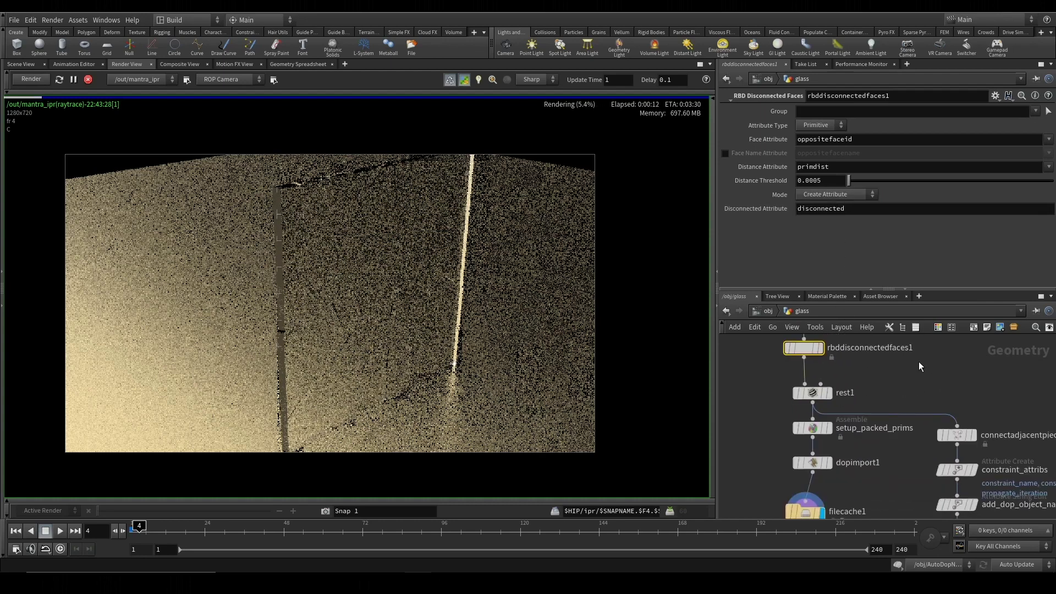
click(830, 463)
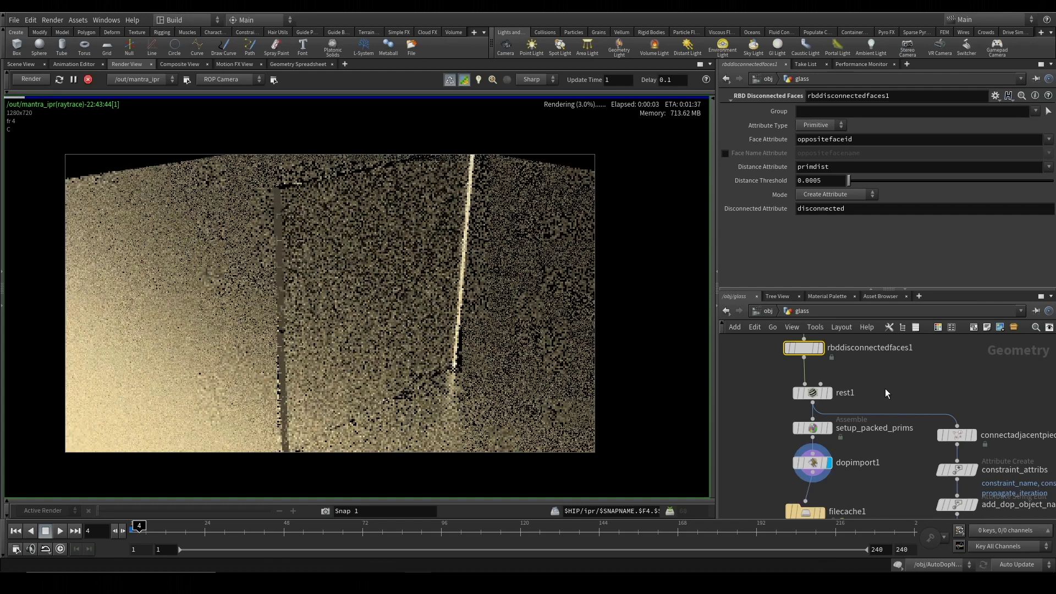
- Bypass rbddisconnectedfaces1 and inspect the fractured pane in the scene from an angled view
middle_drag(886, 385, 882, 419)
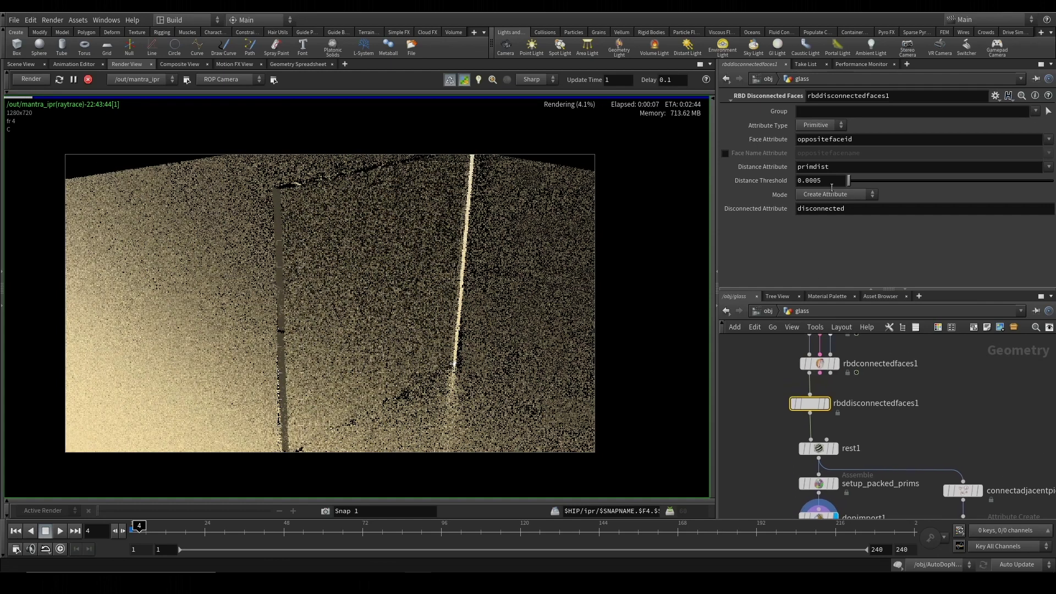
mouse_move(809, 405)
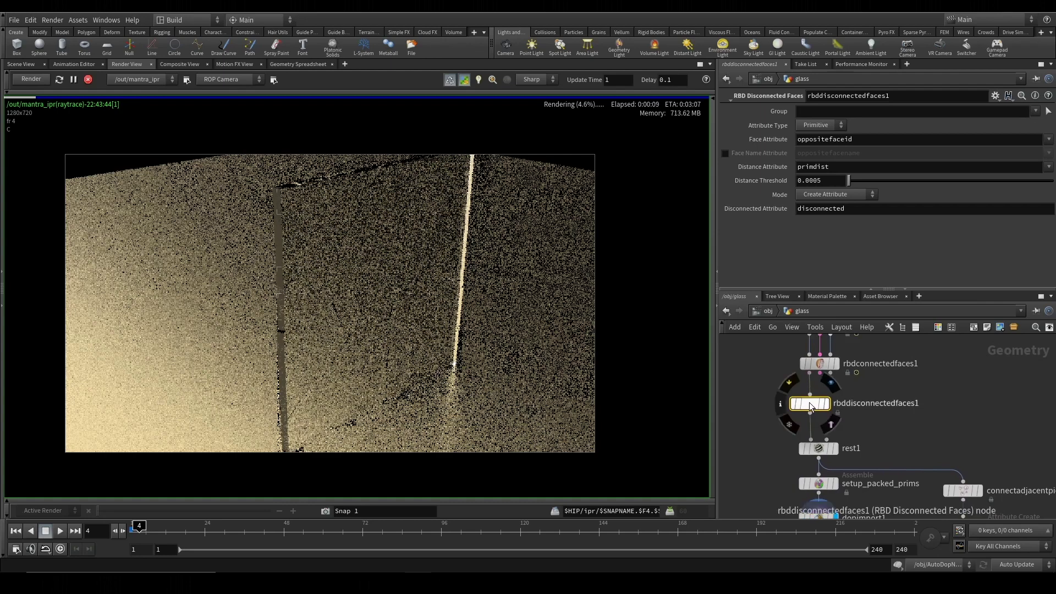
click(794, 384)
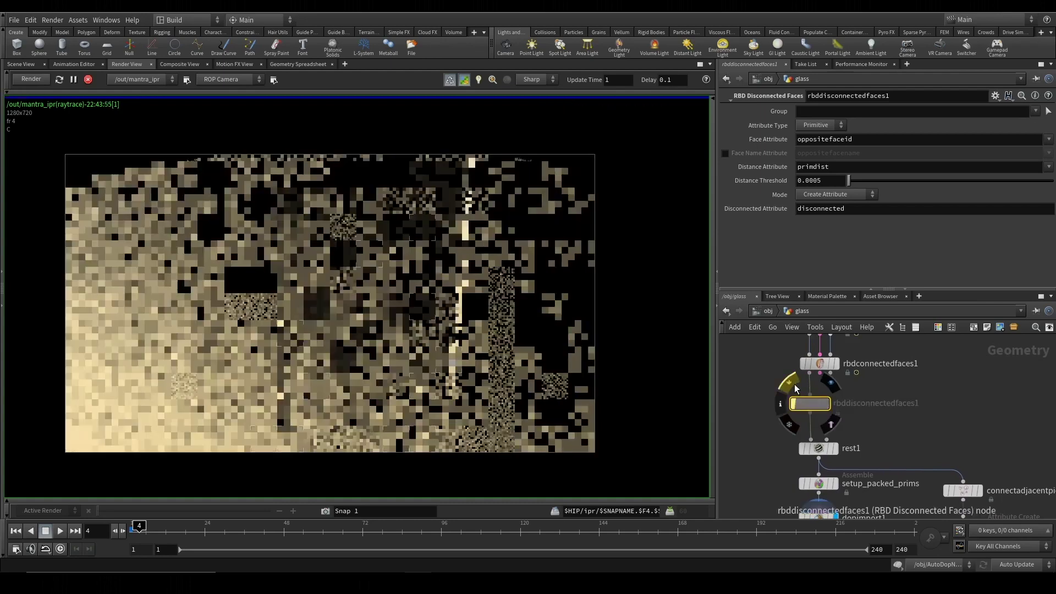
click(25, 64)
alt+drag(487, 319, 437, 298)
alt+middle_drag(504, 306, 453, 308)
scroll(453, 308, down, 2)
alt+drag(386, 295, 502, 323)
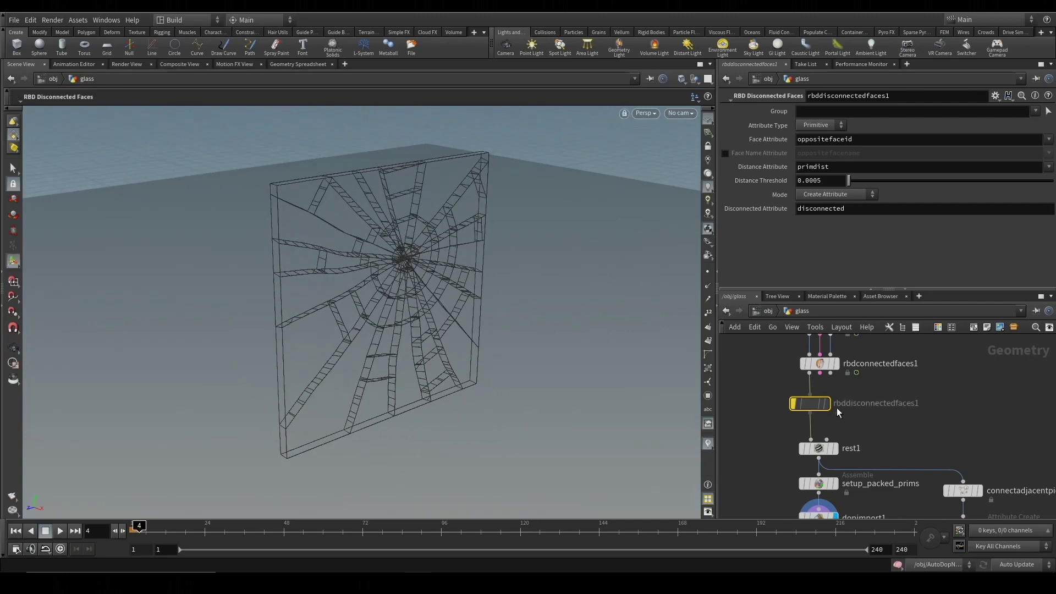
- Disconnect filecache1 from dopimport1 and render frame 4 with rbddisconnectedfaces1 bypassed
middle_drag(928, 428, 925, 357)
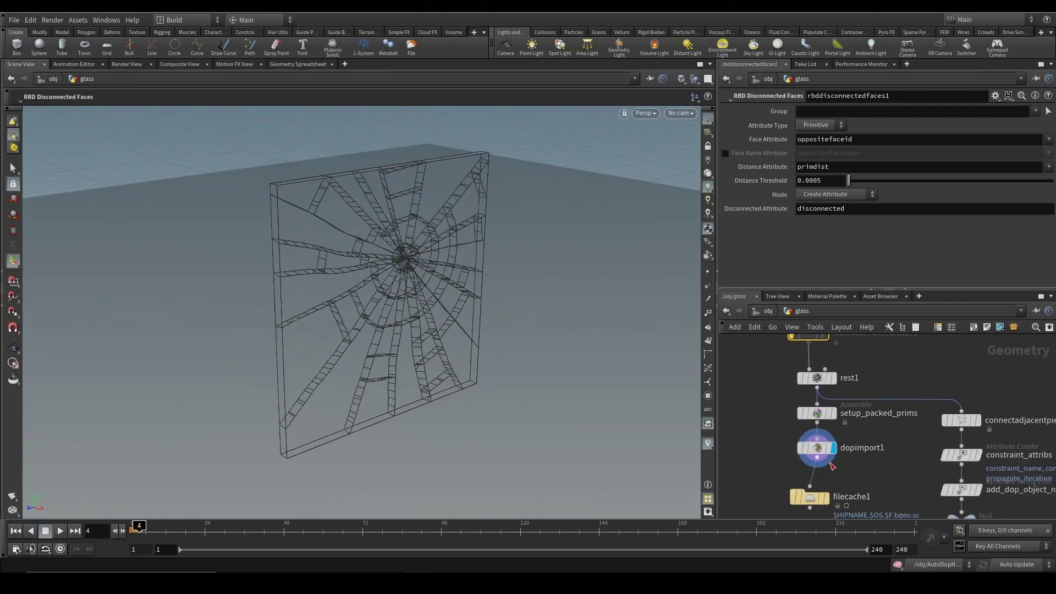
drag(799, 468, 847, 477)
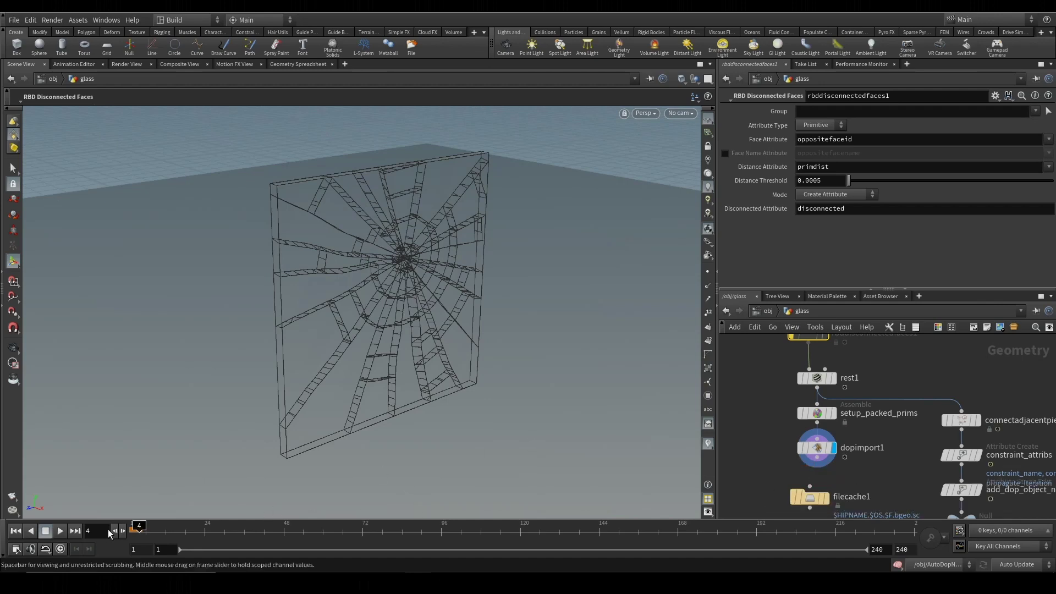
click(60, 530)
click(129, 65)
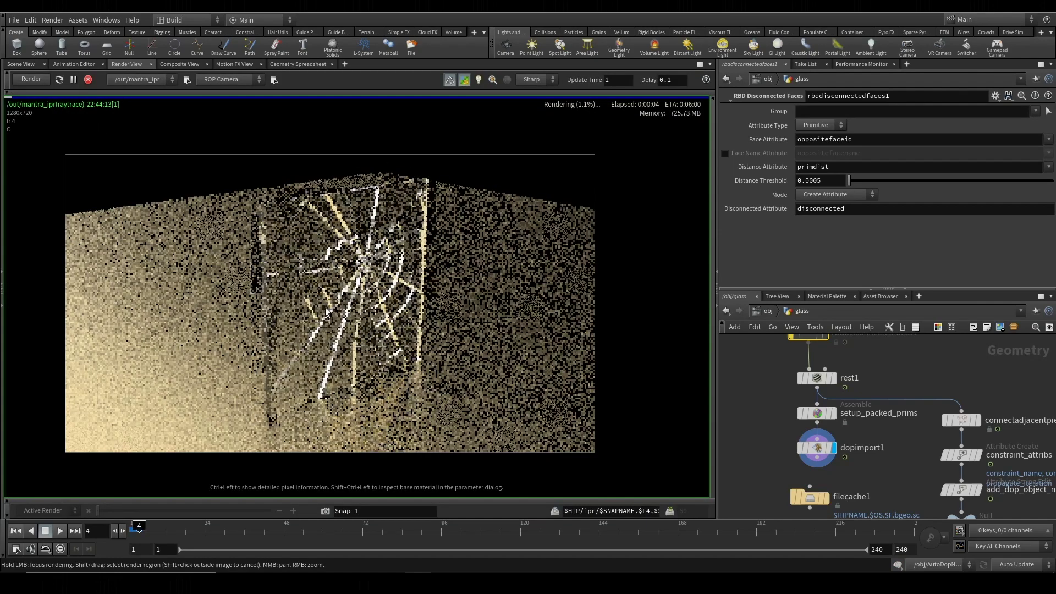
- Turn rbddisconnectedfaces1 back on and render frame 1 with filecache1 reconnected to dopimport1 and displayed
middle_drag(906, 360, 909, 440)
click(793, 394)
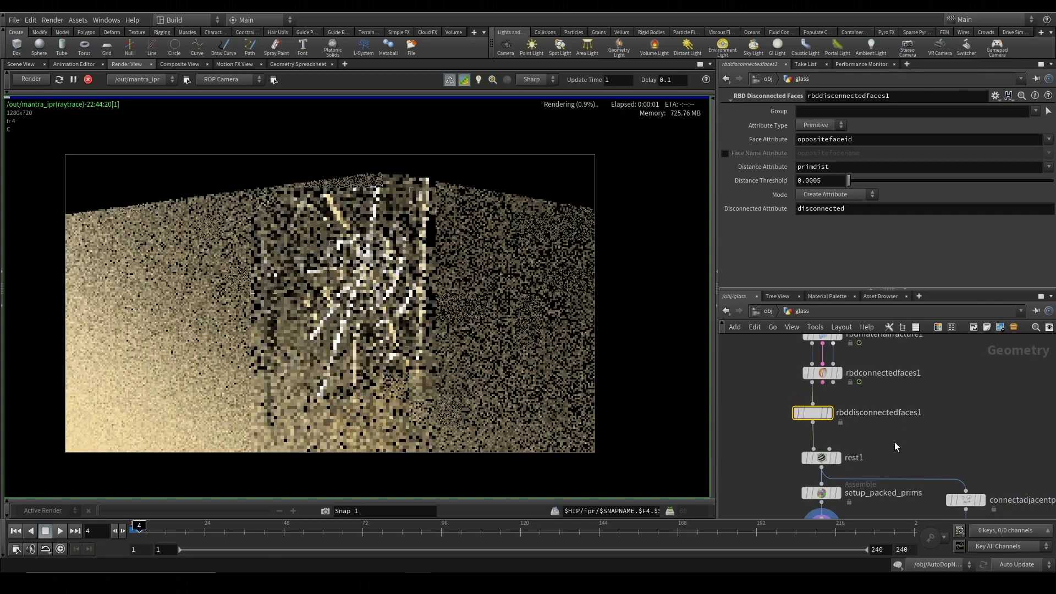
click(15, 531)
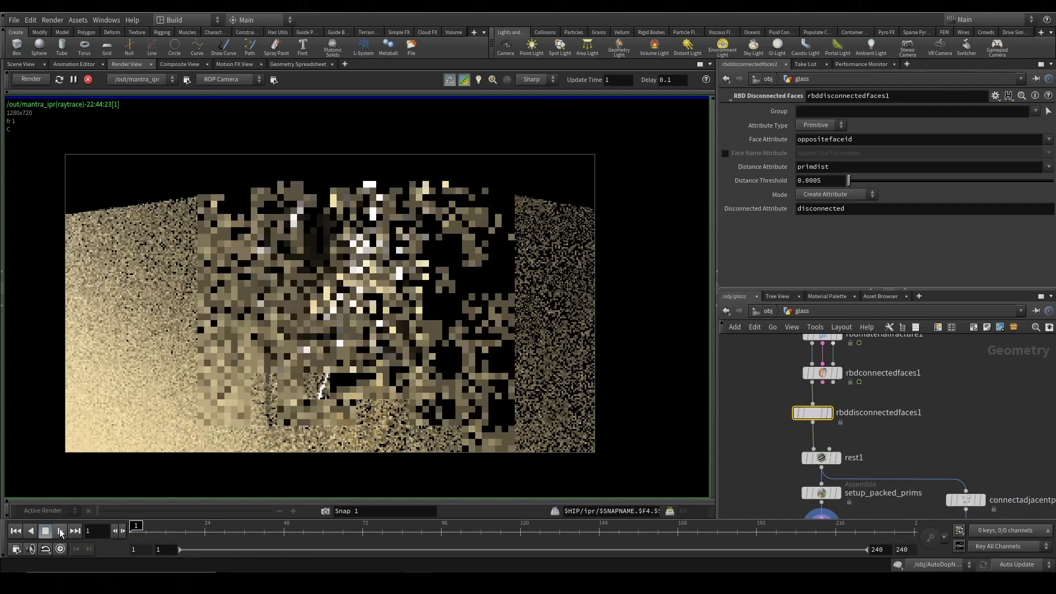
middle_drag(882, 509, 871, 427)
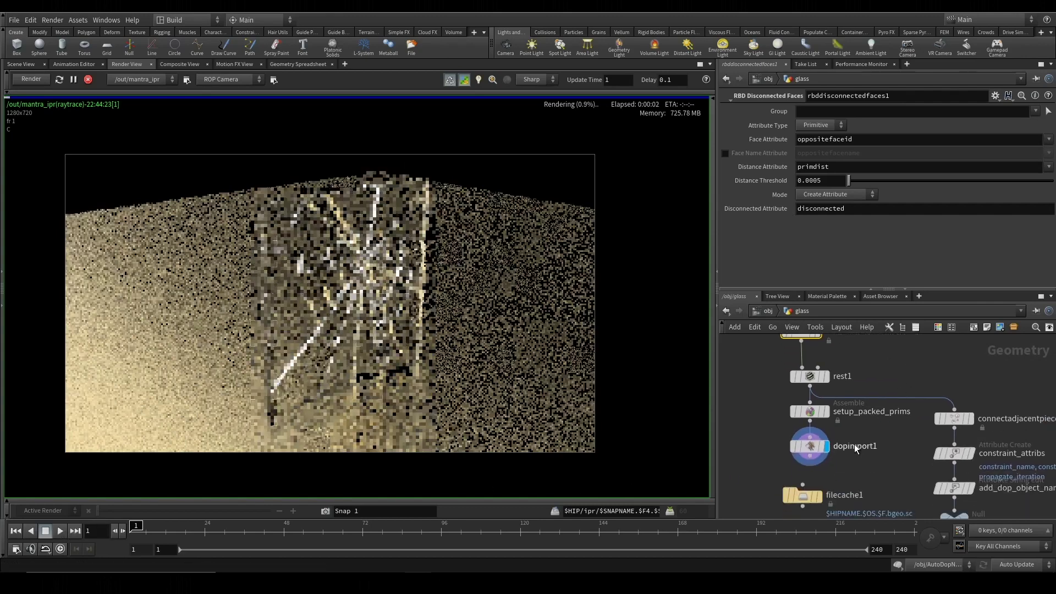
click(821, 499)
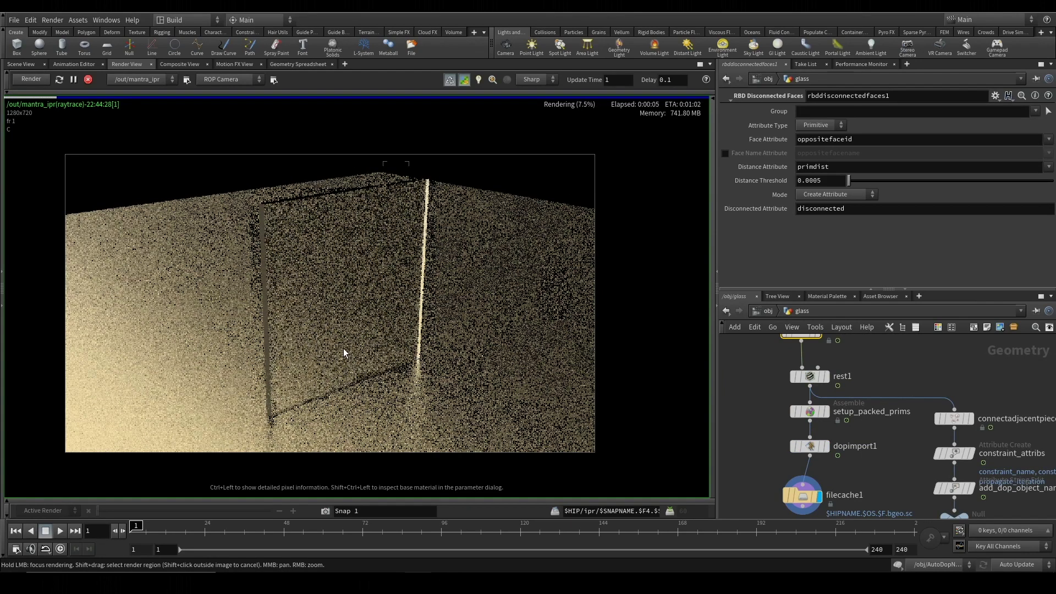
- Move rbdconnectedfaces1 and rbddisconnectedfaces1 out to the side of the main node chain and align them vertically
middle_drag(917, 380, 944, 482)
drag(935, 464, 766, 378)
middle_drag(963, 395, 1045, 403)
drag(933, 407, 794, 411)
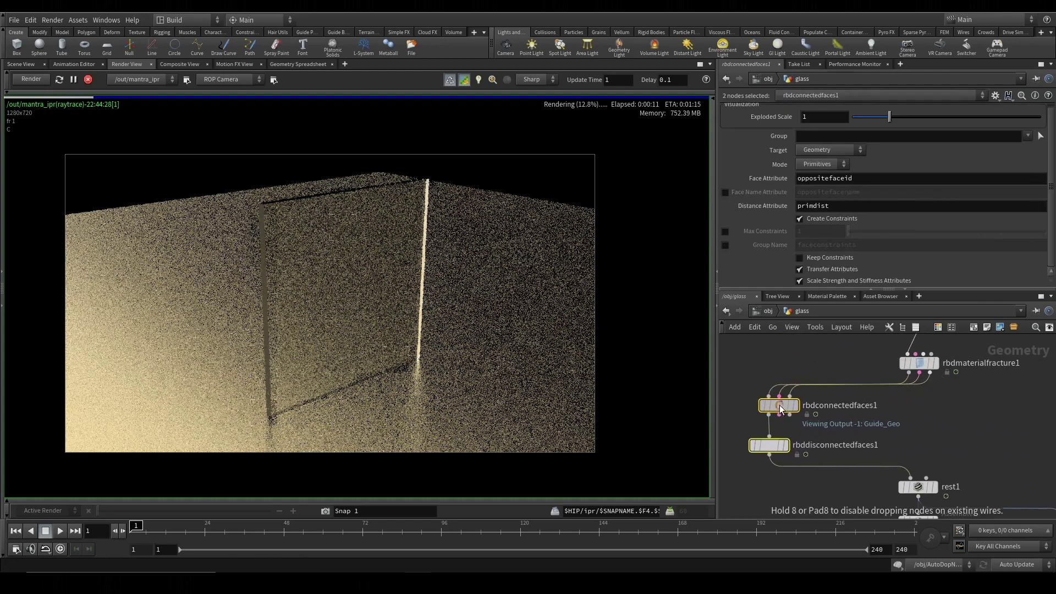
drag(772, 449, 784, 445)
- Set the mode of rbddisconnectedfaces1 to Delete Connected and deselect the node
click(780, 408)
click(777, 444)
click(834, 195)
click(835, 213)
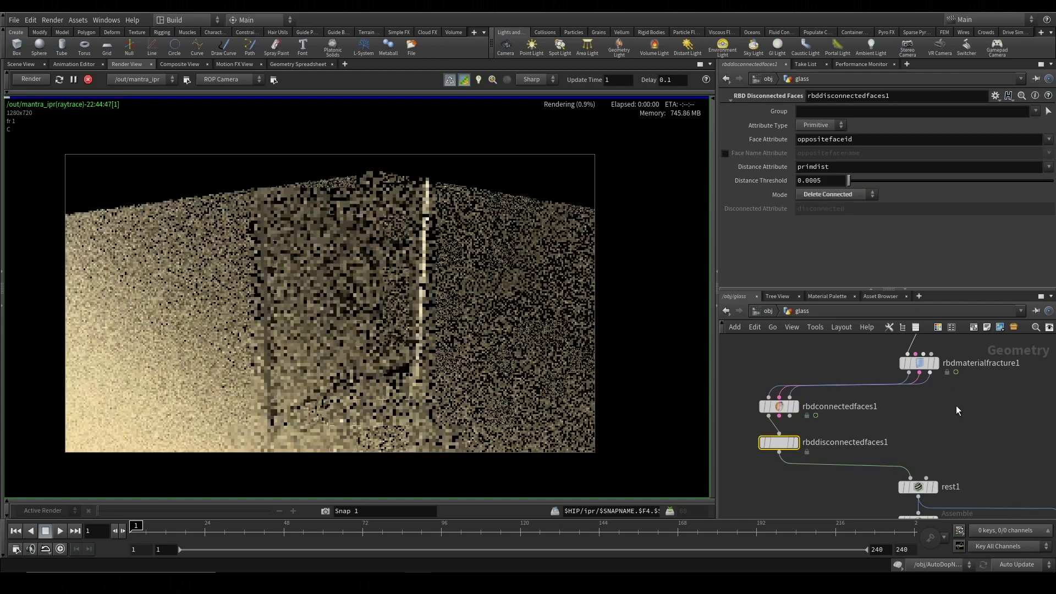
click(956, 405)
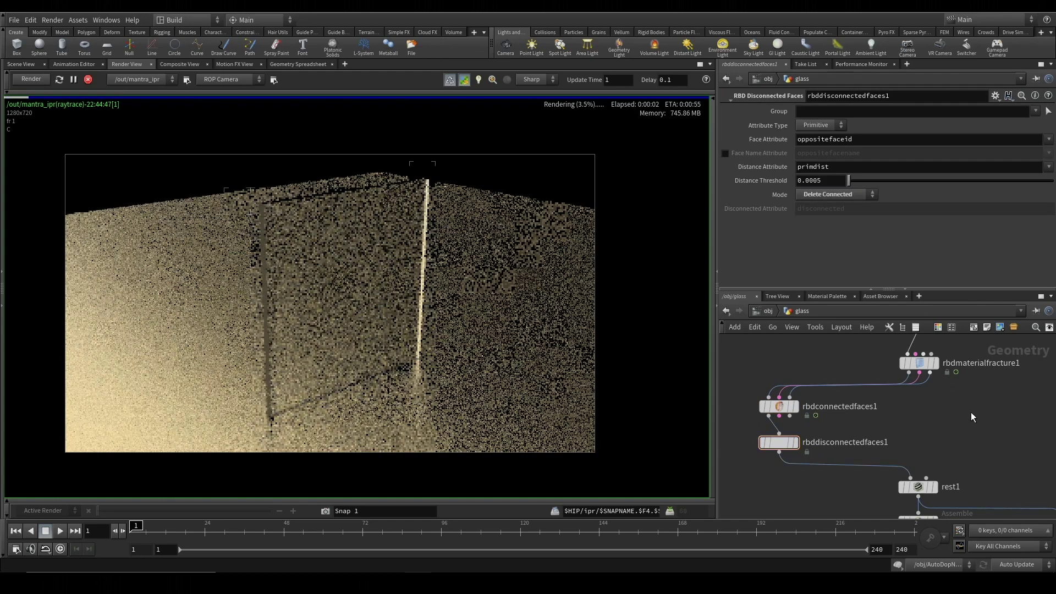